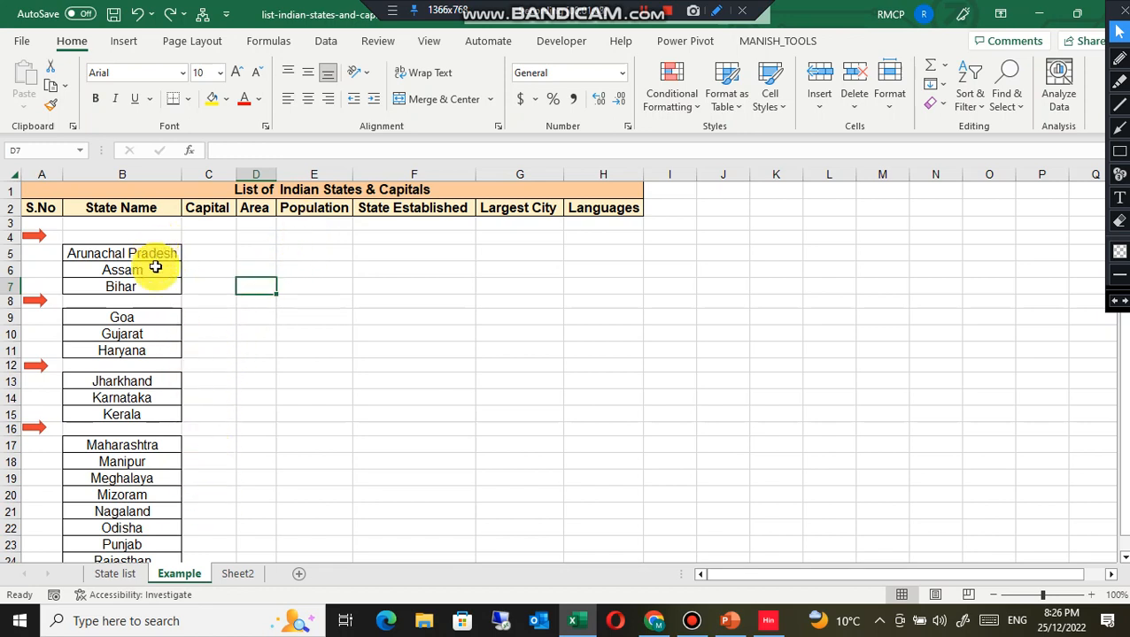
Step: Compare the state table on the State list sheet with the state names listed on the Example sheet
{"action": "left_click", "coordinate": [119, 576]}
{"action": "left_click", "coordinate": [152, 371]}
{"action": "scroll", "coordinate": [153, 379], "scroll_direction": "up", "scroll_amount": 1}
{"action": "scroll", "coordinate": [151, 376], "scroll_direction": "up", "scroll_amount": 2}
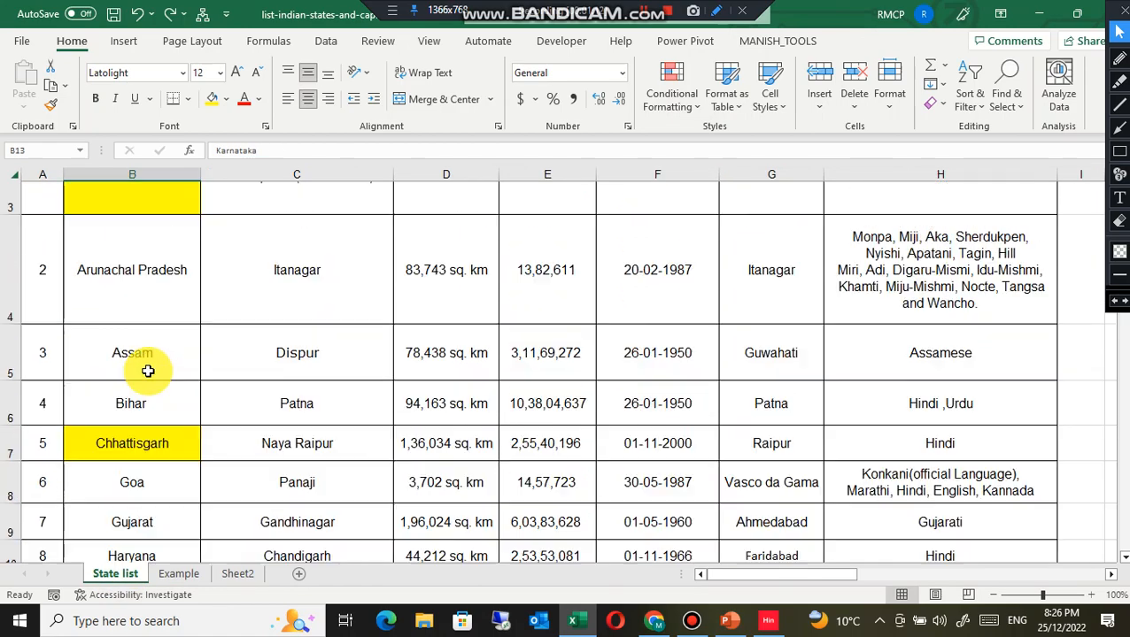
{"action": "left_click", "coordinate": [132, 285]}
{"action": "scroll", "coordinate": [159, 396], "scroll_direction": "down", "scroll_amount": 3}
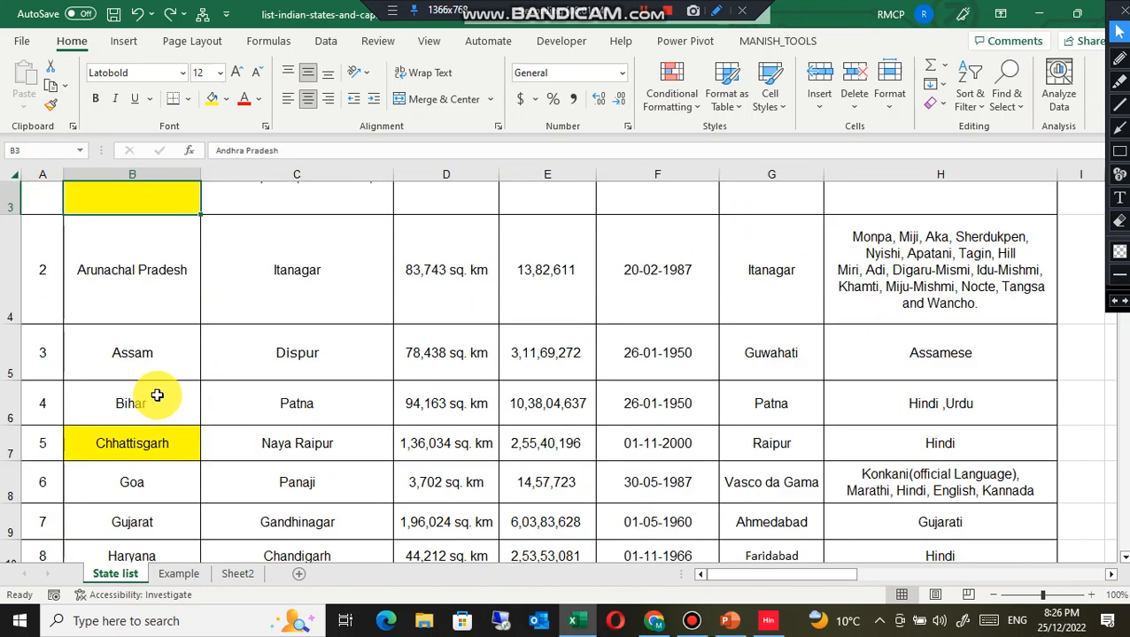
{"action": "left_click", "coordinate": [181, 575]}
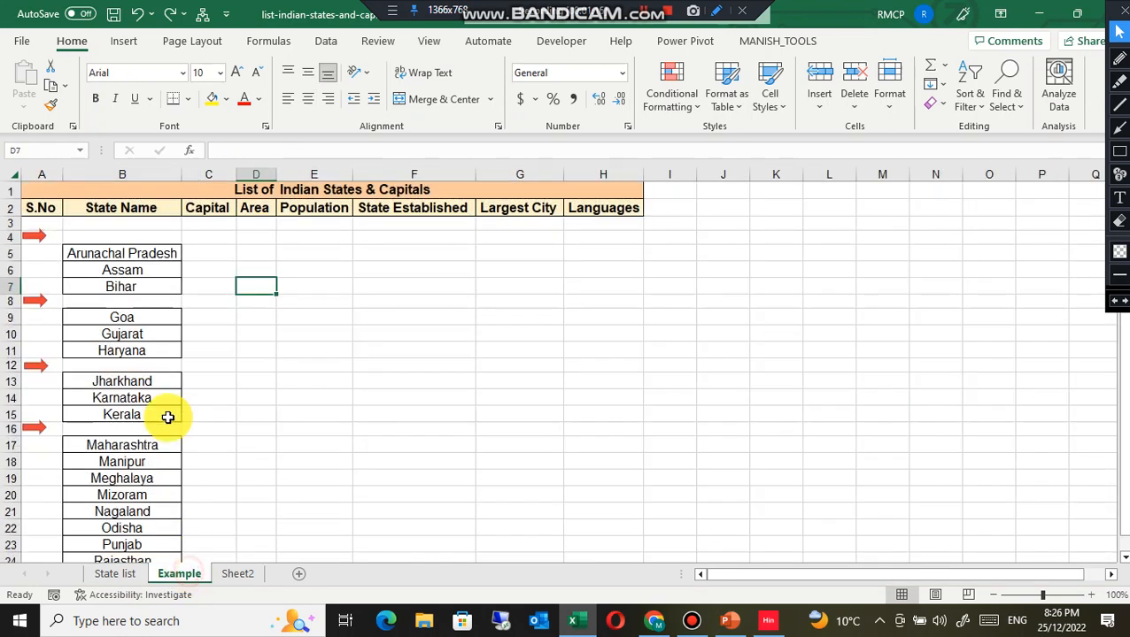
{"action": "left_click", "coordinate": [122, 237]}
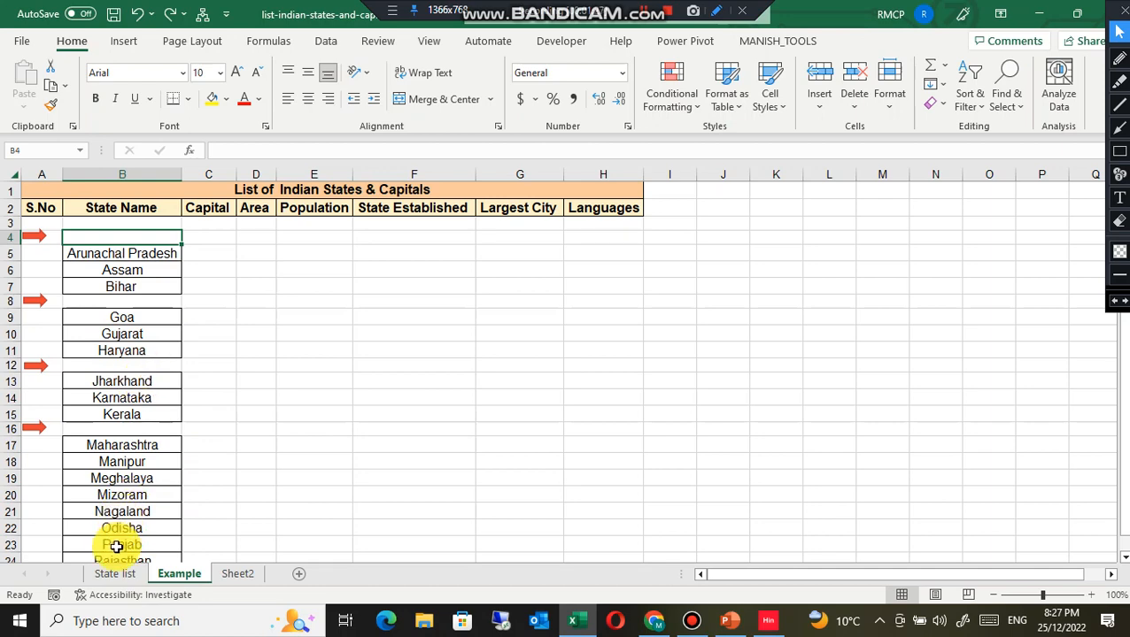
Step: Copy Andhra Pradesh from the State list sheet and paste it into cell B4 of the Example sheet
{"action": "left_click", "coordinate": [115, 573]}
{"action": "scroll", "coordinate": [150, 332], "scroll_direction": "up", "scroll_amount": 2}
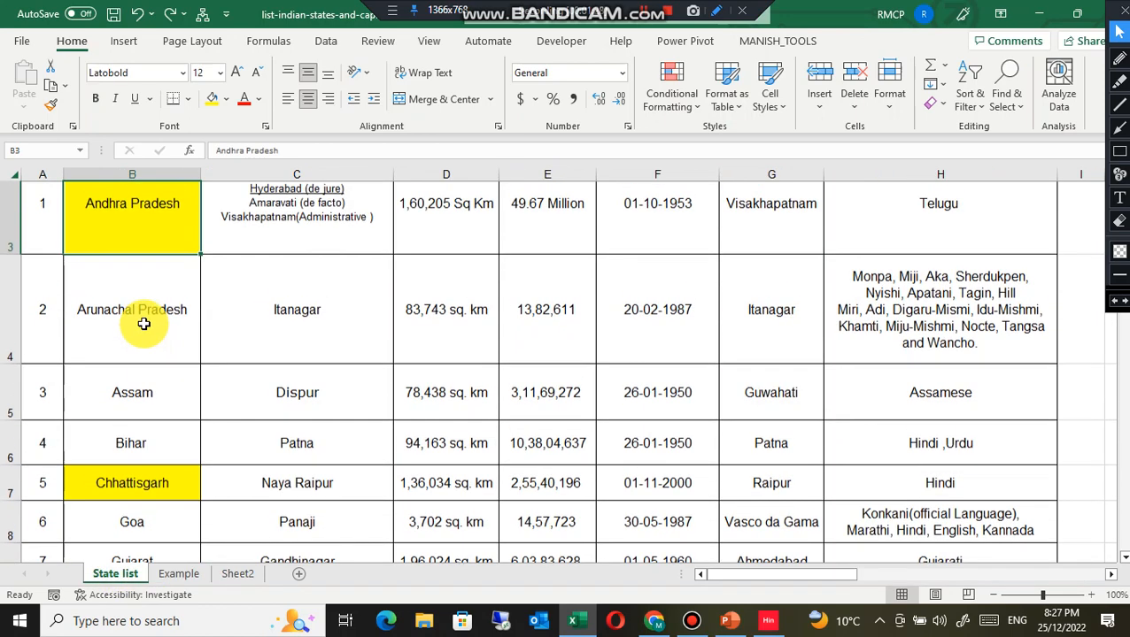
{"action": "scroll", "coordinate": [144, 324], "scroll_direction": "up", "scroll_amount": 1}
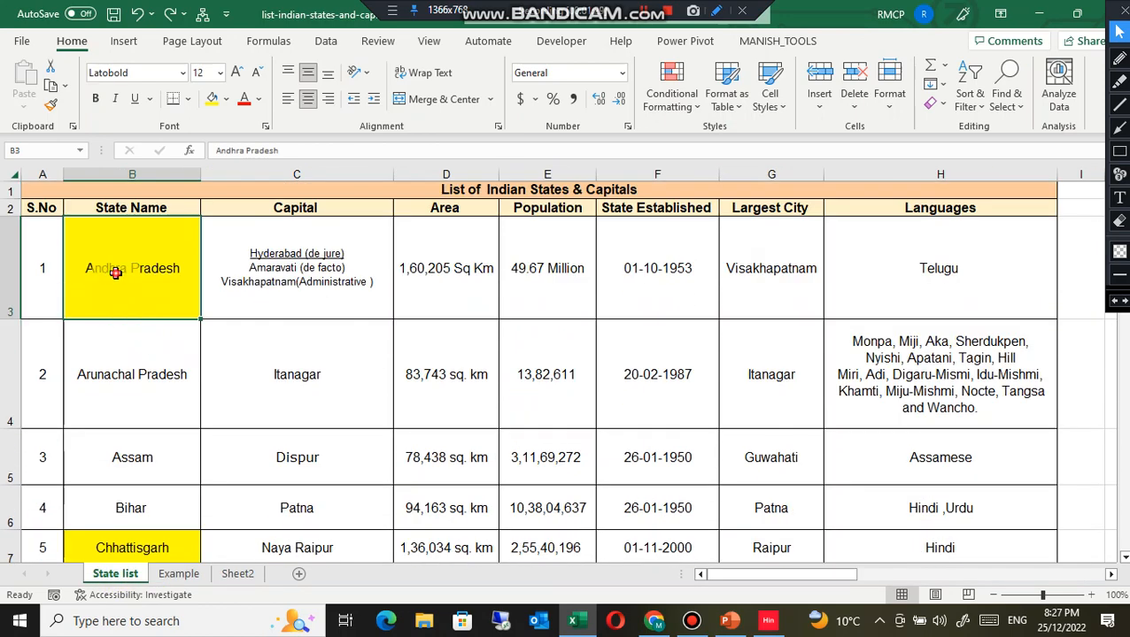
{"action": "left_click", "coordinate": [50, 88]}
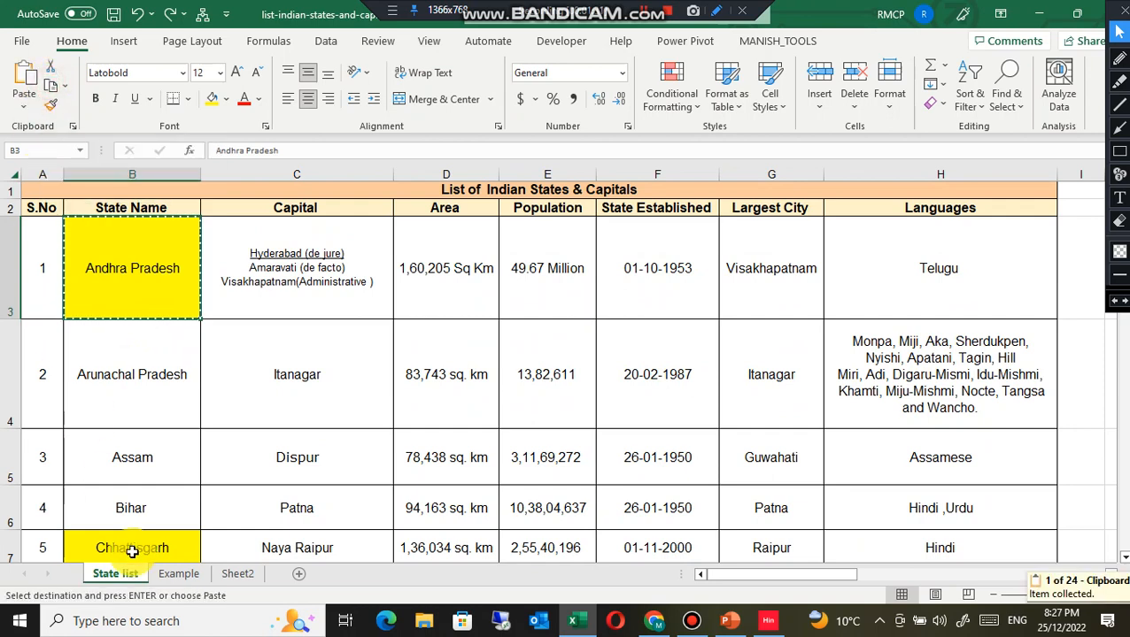
{"action": "left_click", "coordinate": [177, 574]}
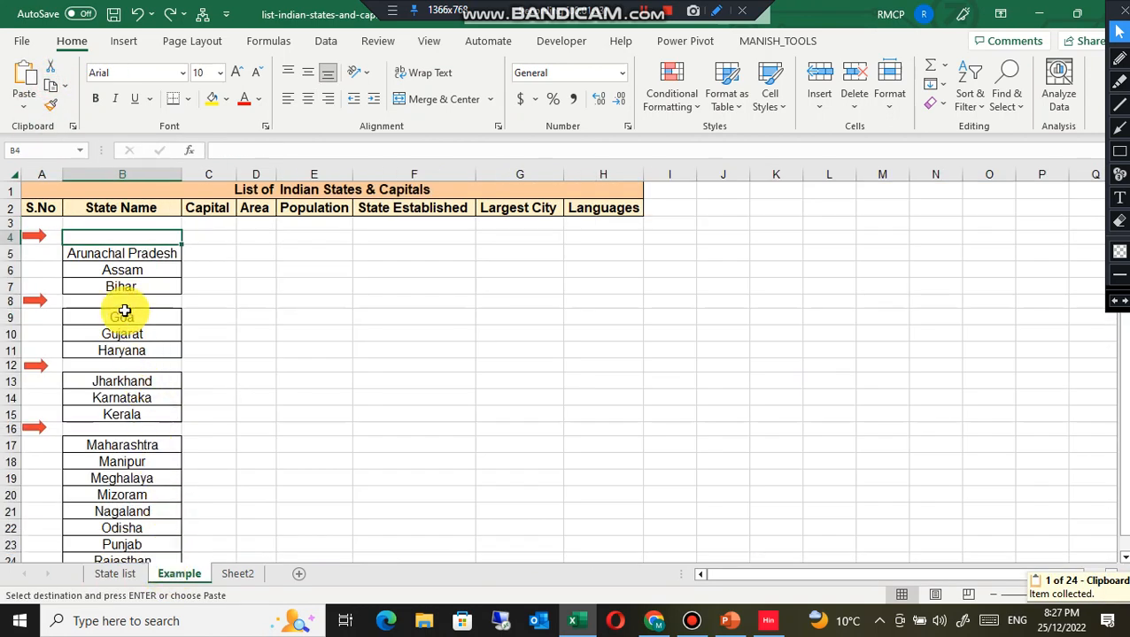
{"action": "left_click", "coordinate": [22, 81]}
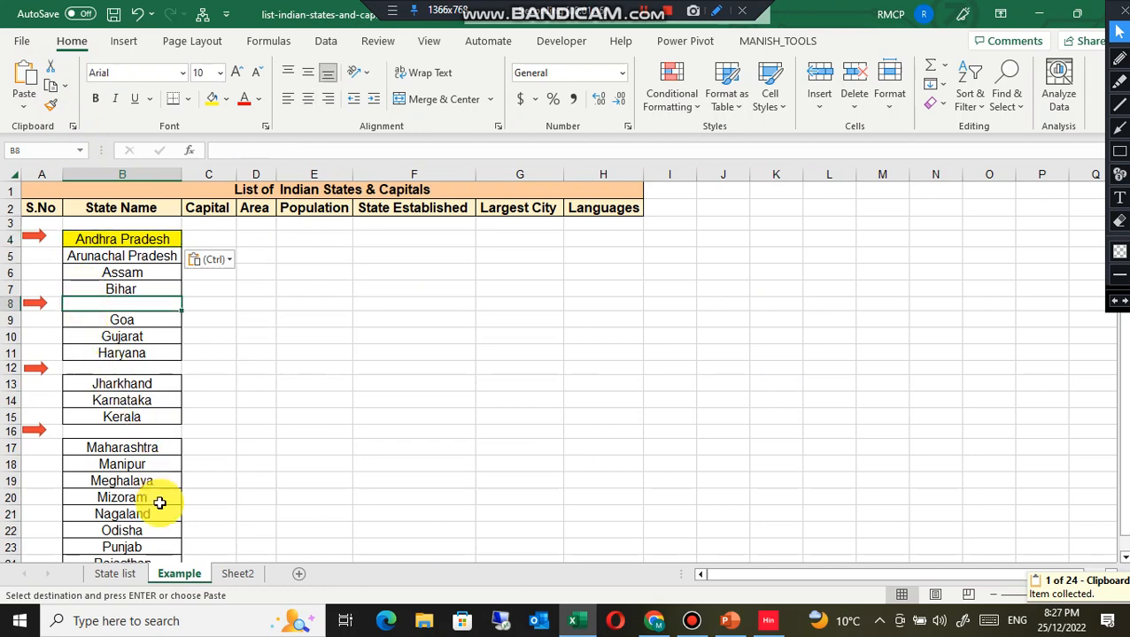
Step: Copy Chhattisgarh from the State list sheet and paste it into cell B8 of the Example sheet
{"action": "left_click", "coordinate": [129, 574]}
{"action": "scroll", "coordinate": [125, 483], "scroll_direction": "down", "scroll_amount": 2}
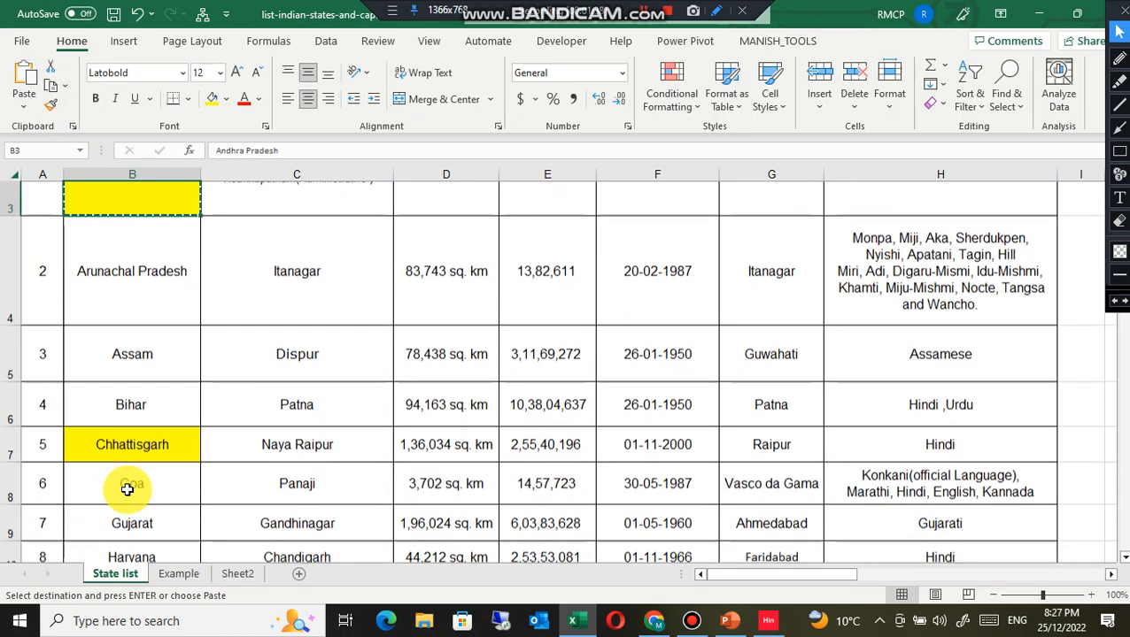
{"action": "left_click", "coordinate": [125, 441]}
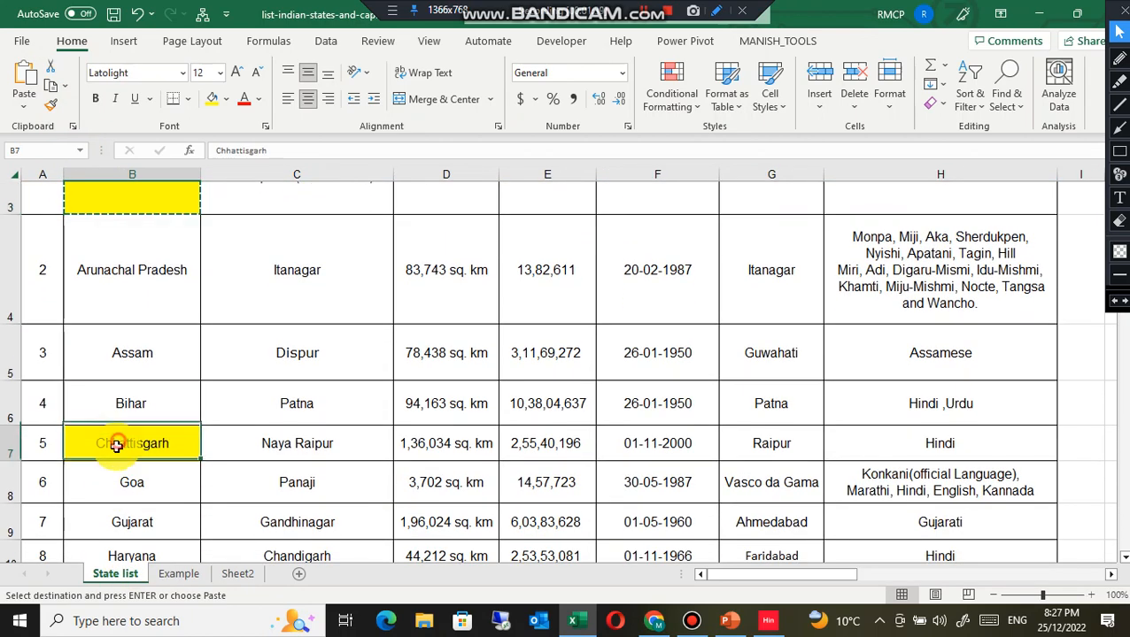
{"action": "left_click", "coordinate": [51, 89]}
{"action": "left_click", "coordinate": [170, 574]}
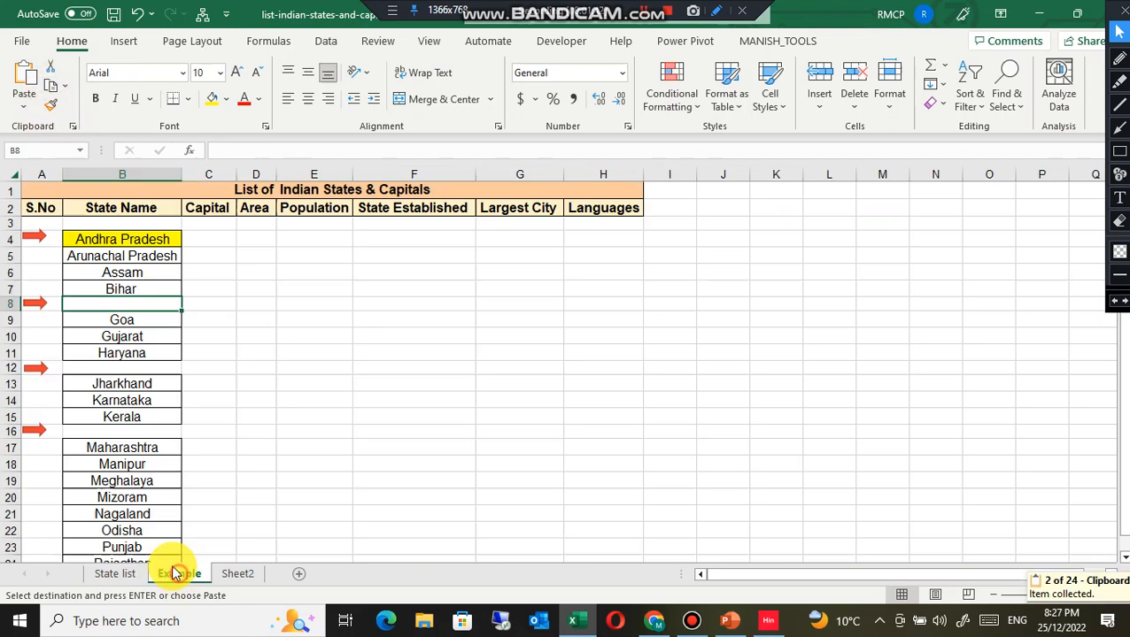
{"action": "left_click", "coordinate": [101, 304]}
{"action": "left_click", "coordinate": [23, 89]}
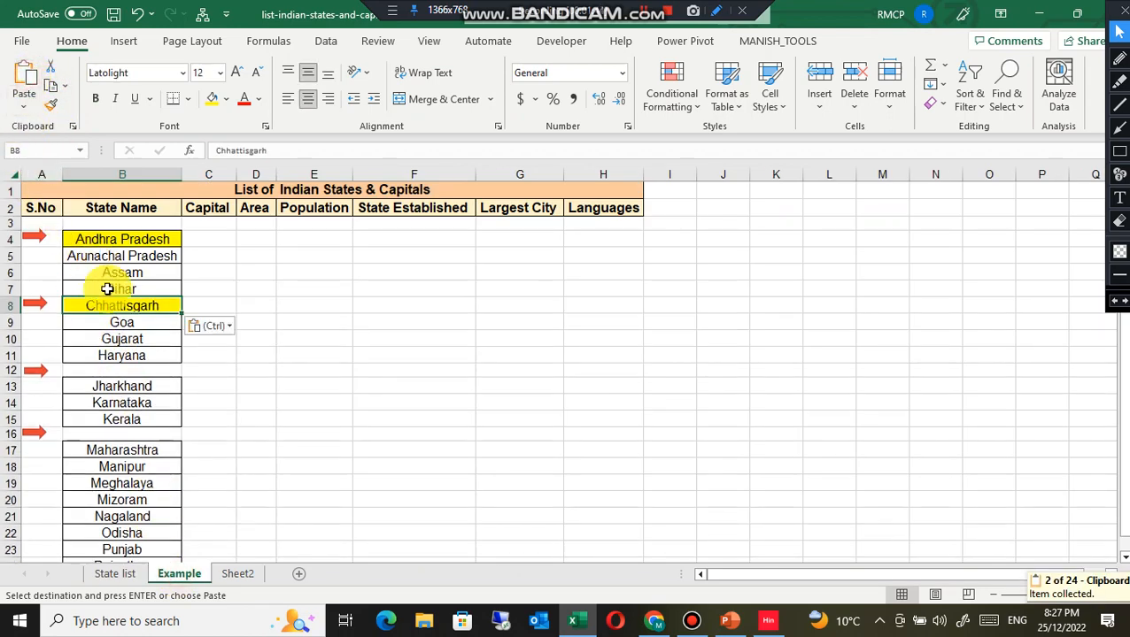
{"action": "scroll", "coordinate": [131, 460], "scroll_direction": "down", "scroll_amount": 3}
{"action": "scroll", "coordinate": [131, 436], "scroll_direction": "up", "scroll_amount": 3}
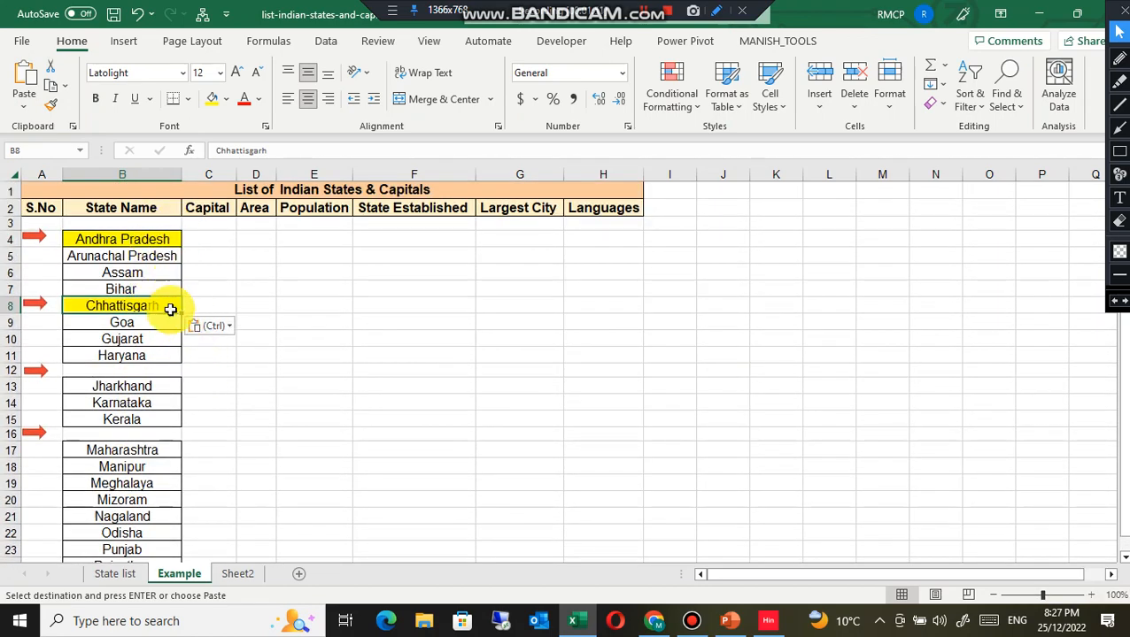
Step: Undo both pastes on the Example sheet, leaving B4 and B8 empty
{"action": "left_click", "coordinate": [137, 13]}
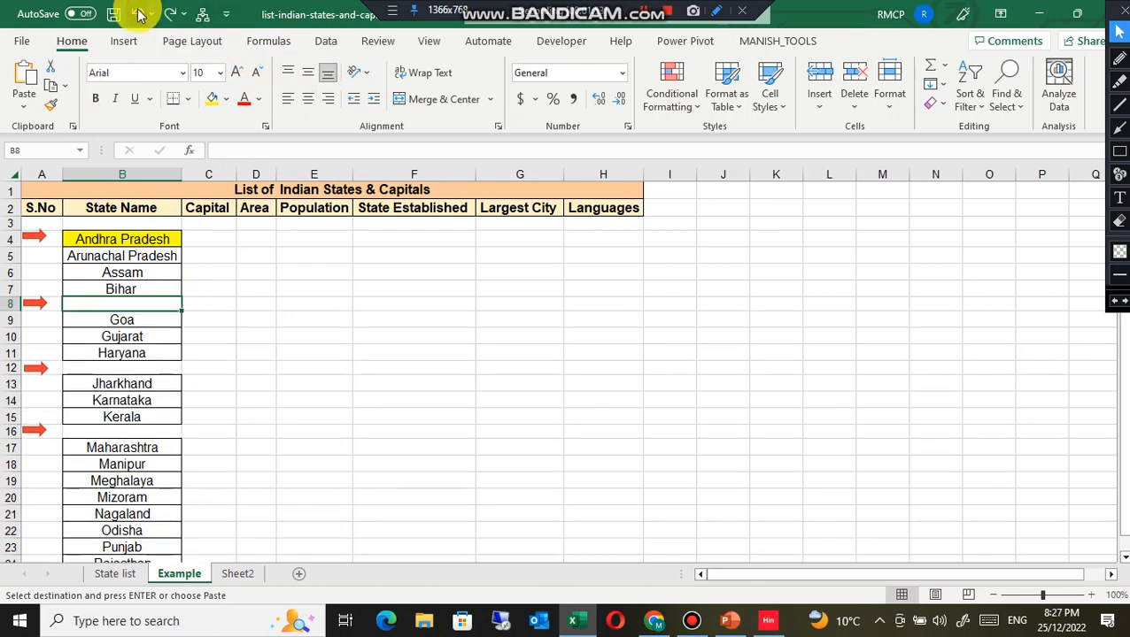
{"action": "left_click", "coordinate": [137, 13]}
{"action": "left_click", "coordinate": [116, 272]}
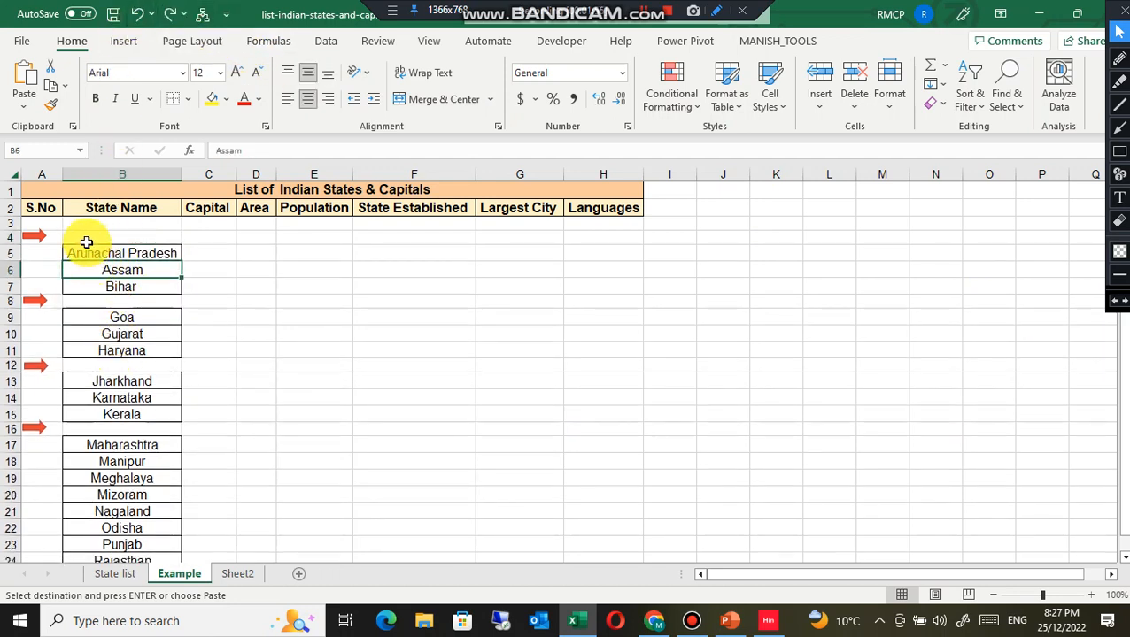
{"action": "left_click", "coordinate": [89, 236]}
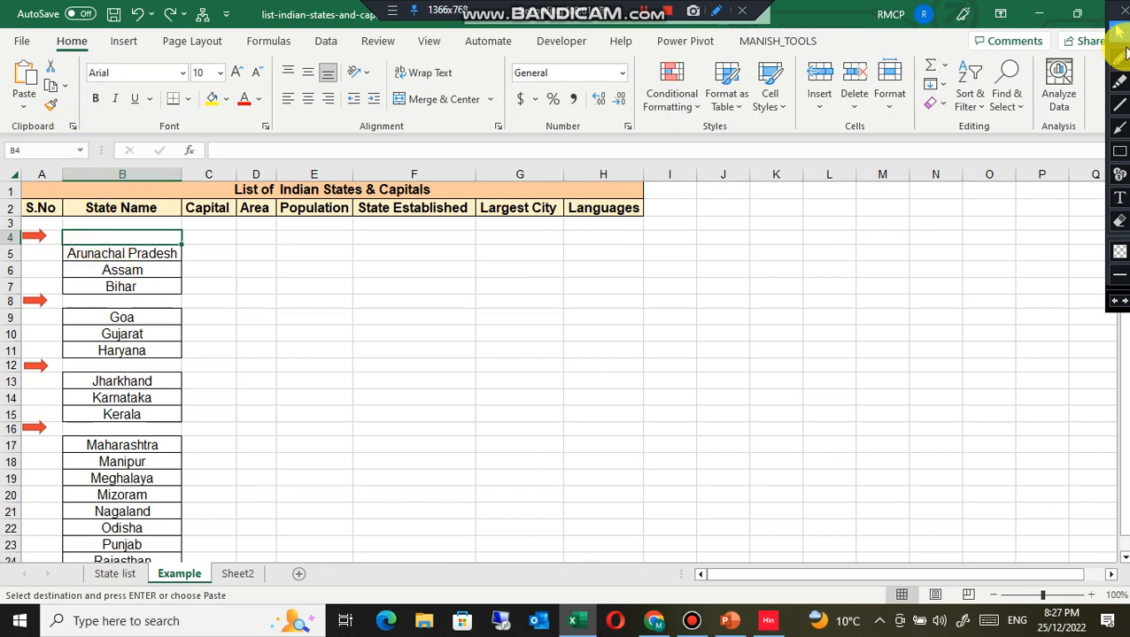
{"action": "left_click", "coordinate": [1119, 129]}
{"action": "mouse_move", "coordinate": [275, 312]}
{"action": "left_mouse_down"}
{"action": "mouse_move", "coordinate": [131, 163]}
{"action": "mouse_move", "coordinate": [77, 133]}
{"action": "left_mouse_up"}
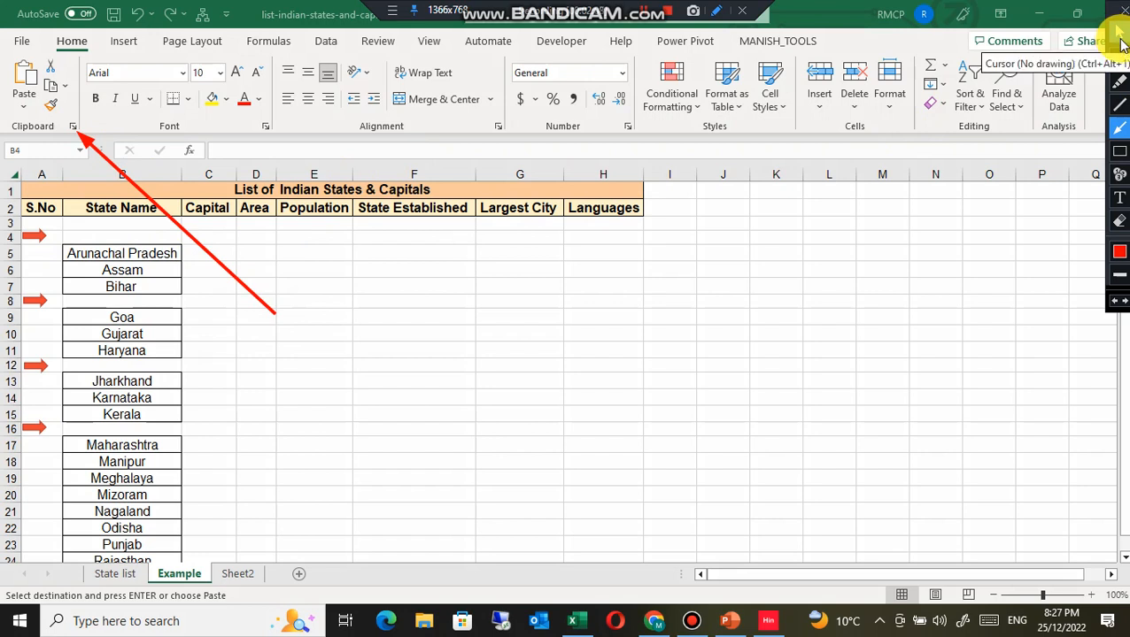
{"action": "left_click", "coordinate": [1121, 221]}
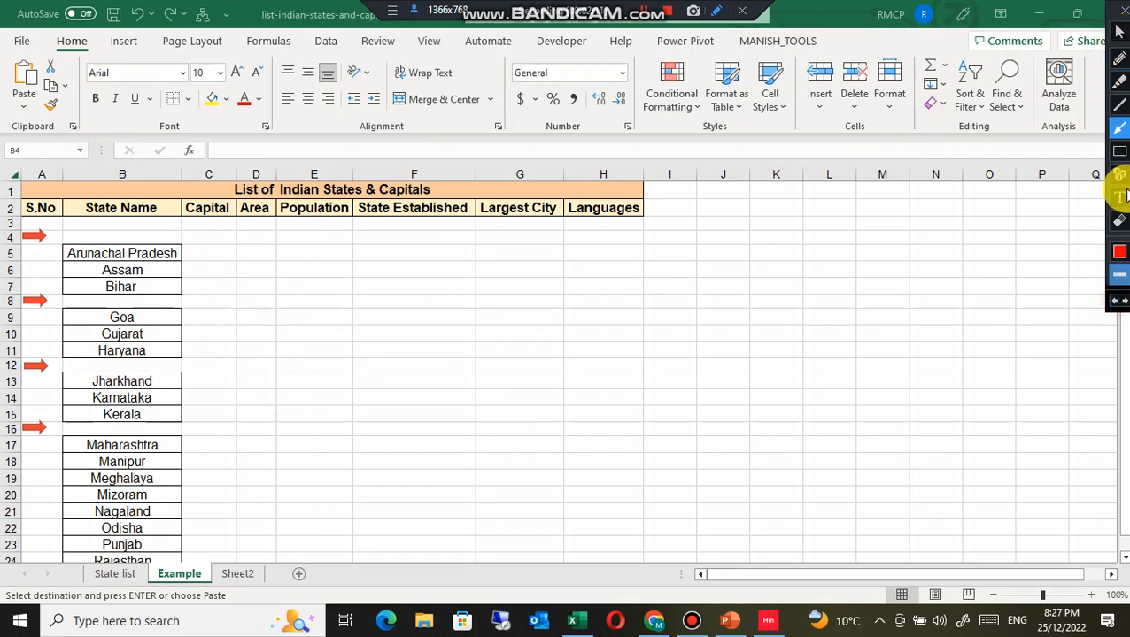
{"action": "left_click", "coordinate": [1120, 32]}
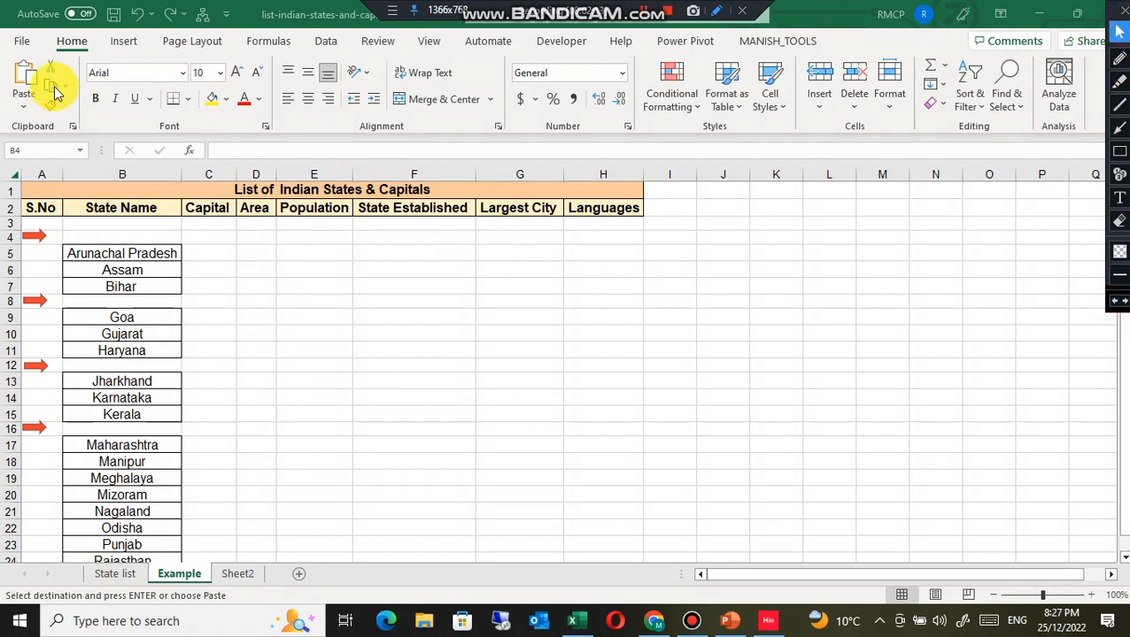
Step: Open the Office Clipboard pane, clear all its collected items, and close the pane
{"action": "left_click", "coordinate": [73, 126]}
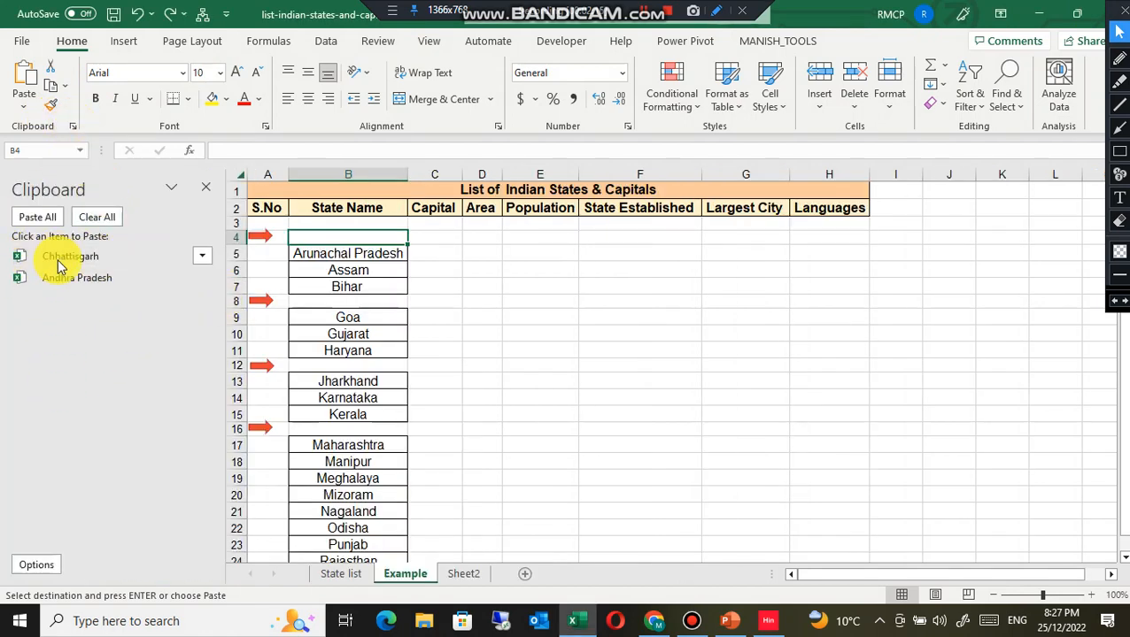
{"action": "left_click", "coordinate": [105, 222]}
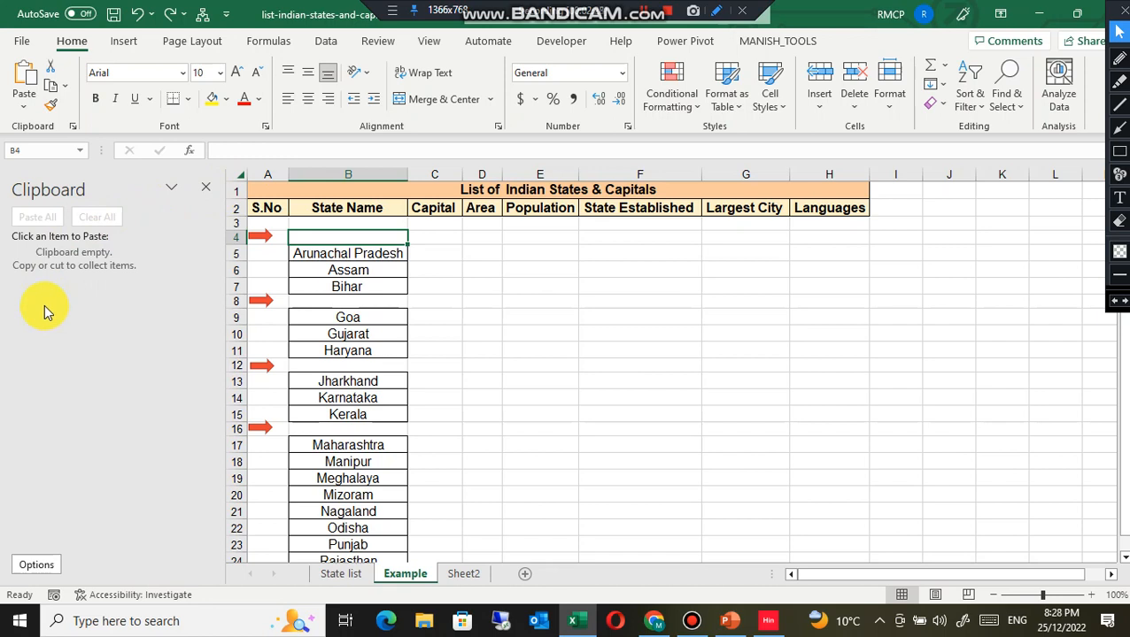
{"action": "left_click", "coordinate": [203, 191]}
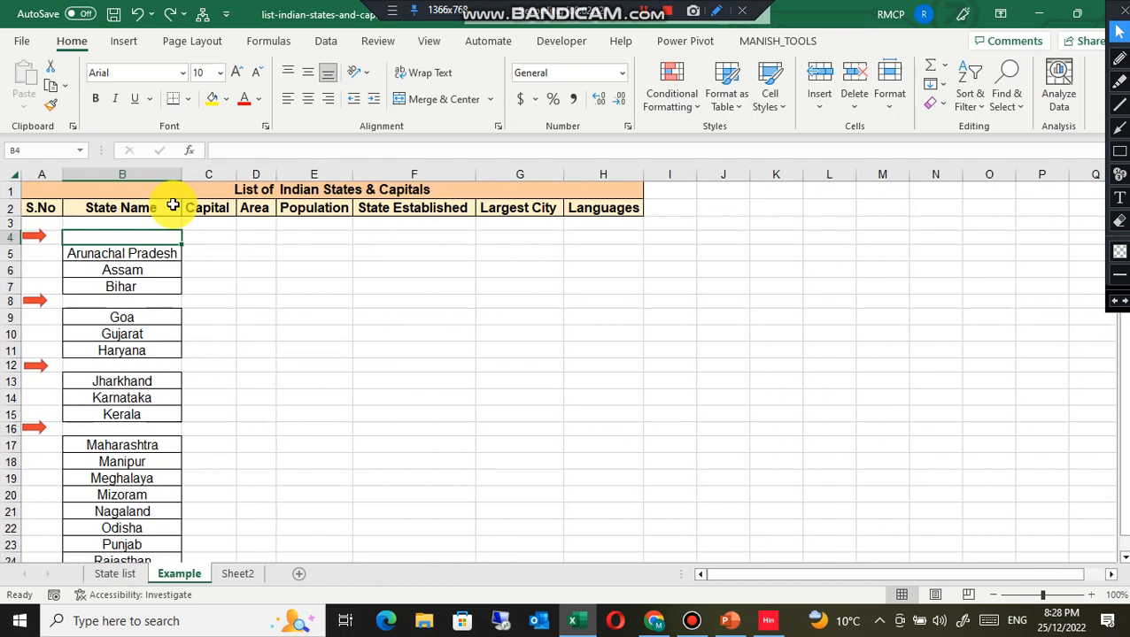
Step: Reopen the Clipboard pane and collect Andhra Pradesh and Chhattisgarh from the State list sheet onto the clipboard
{"action": "left_click", "coordinate": [74, 126]}
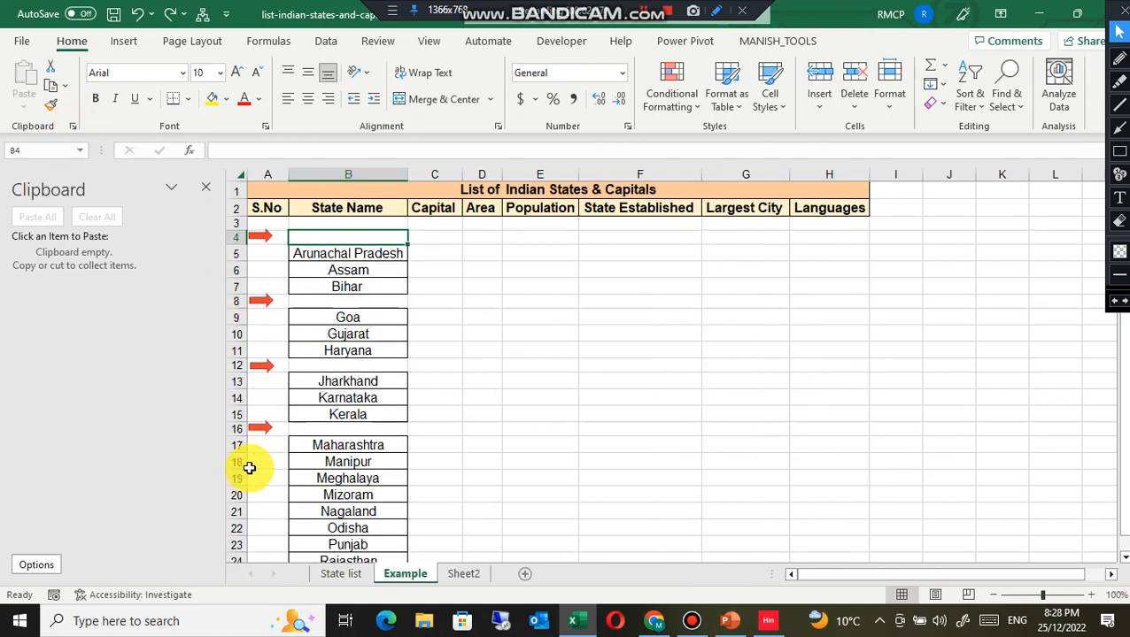
{"action": "left_click", "coordinate": [341, 573]}
{"action": "scroll", "coordinate": [354, 423], "scroll_direction": "up", "scroll_amount": 1}
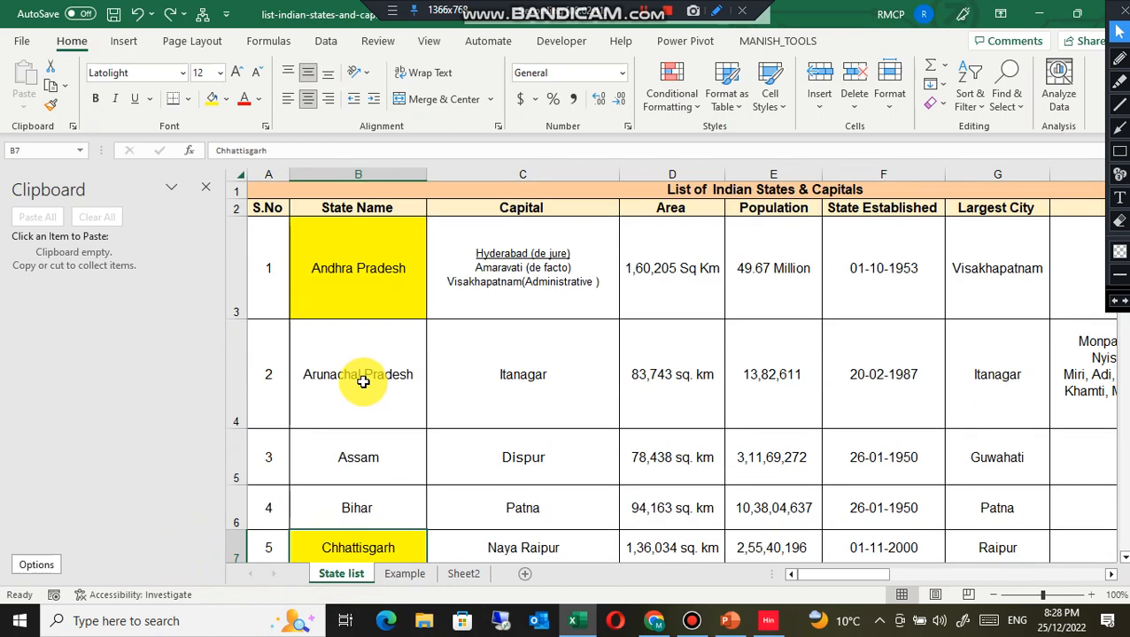
{"action": "left_click", "coordinate": [349, 297]}
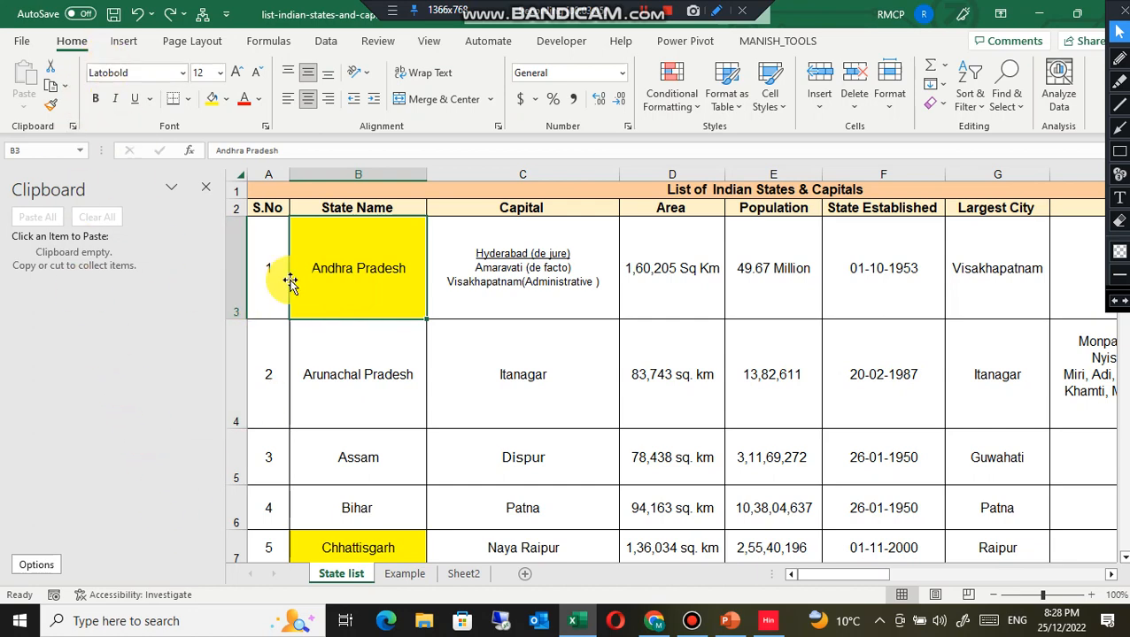
{"action": "left_click", "coordinate": [142, 229]}
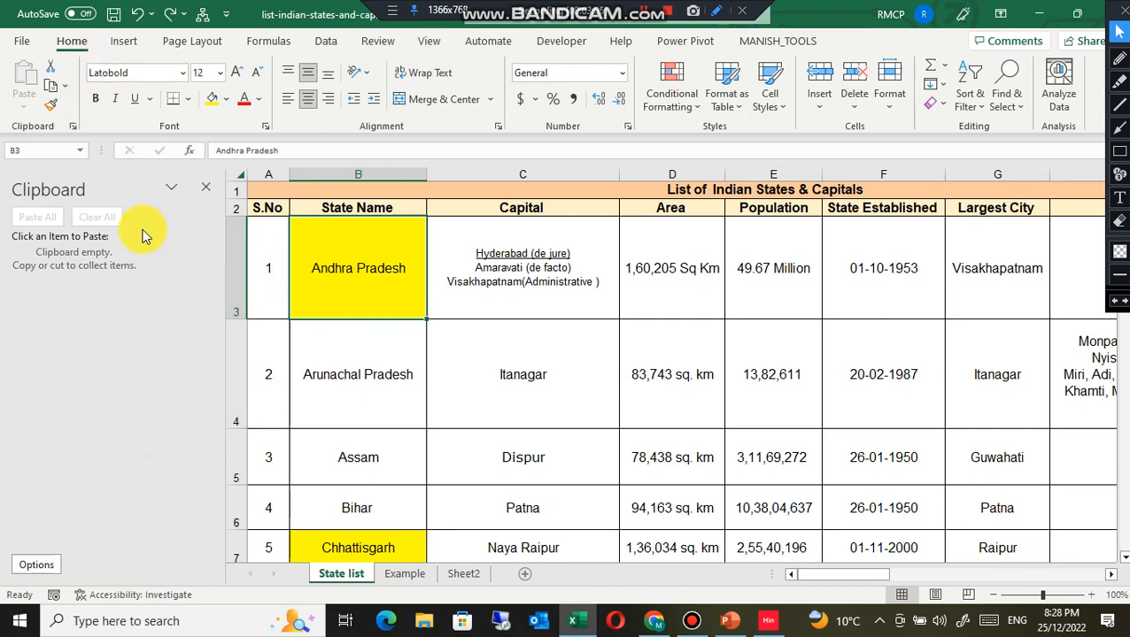
{"action": "left_click", "coordinate": [52, 89]}
{"action": "left_click", "coordinate": [354, 542]}
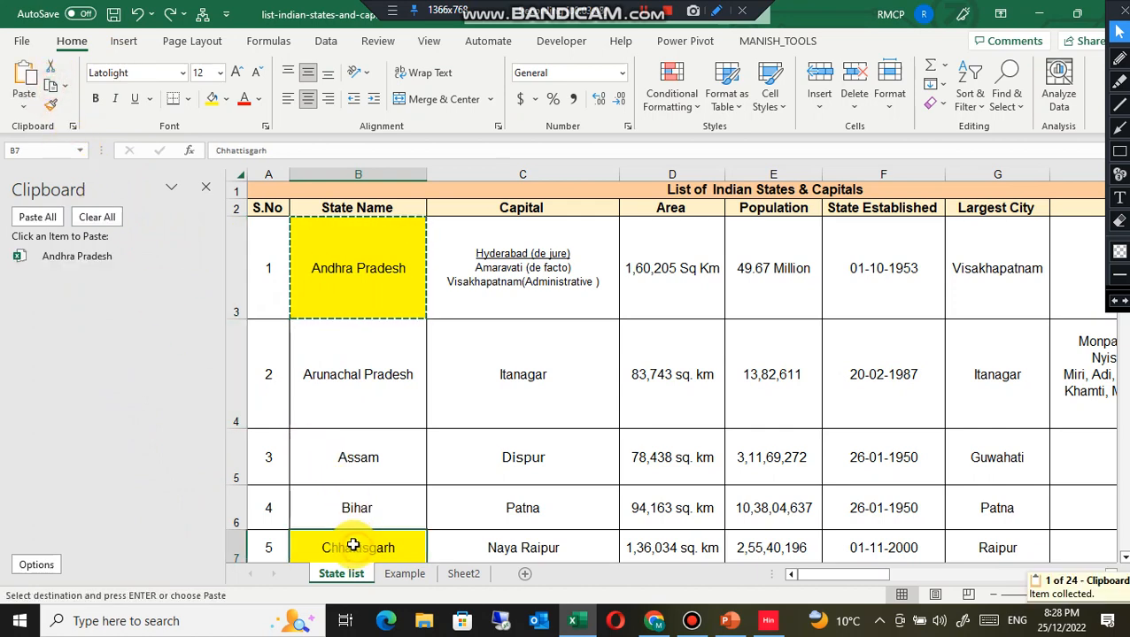
{"action": "scroll", "coordinate": [333, 535], "scroll_direction": "down", "scroll_amount": 2}
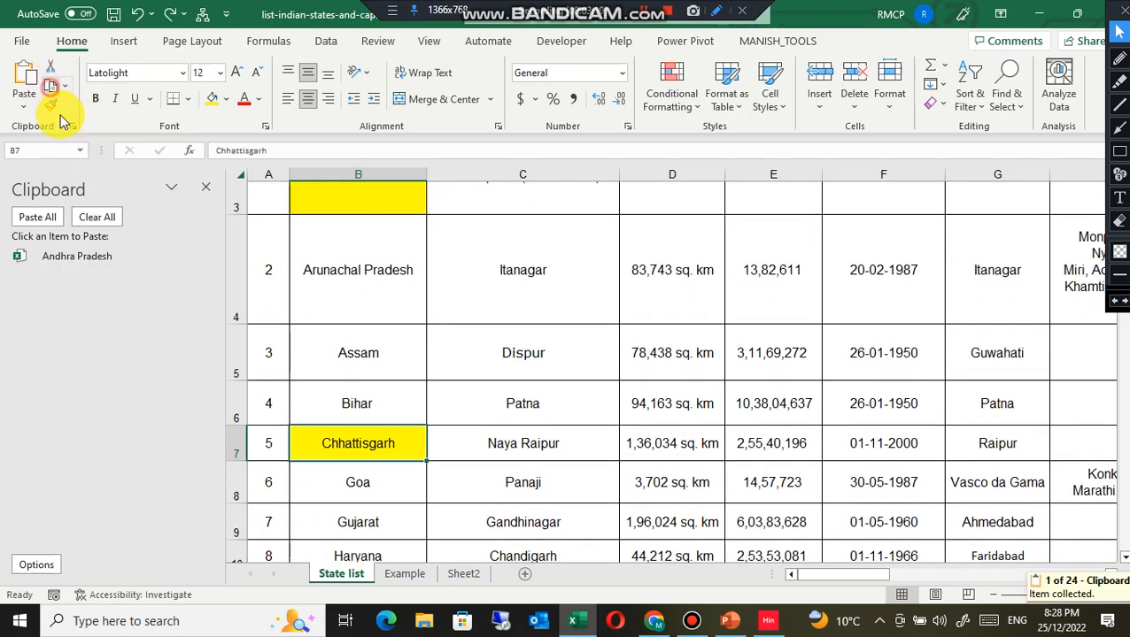
{"action": "left_click", "coordinate": [50, 86]}
Step: Collect Himachal Pradesh and Madhya Pradesh from the State list sheet onto the clipboard as well
{"action": "scroll", "coordinate": [344, 404], "scroll_direction": "down", "scroll_amount": 2}
{"action": "left_click", "coordinate": [350, 437]}
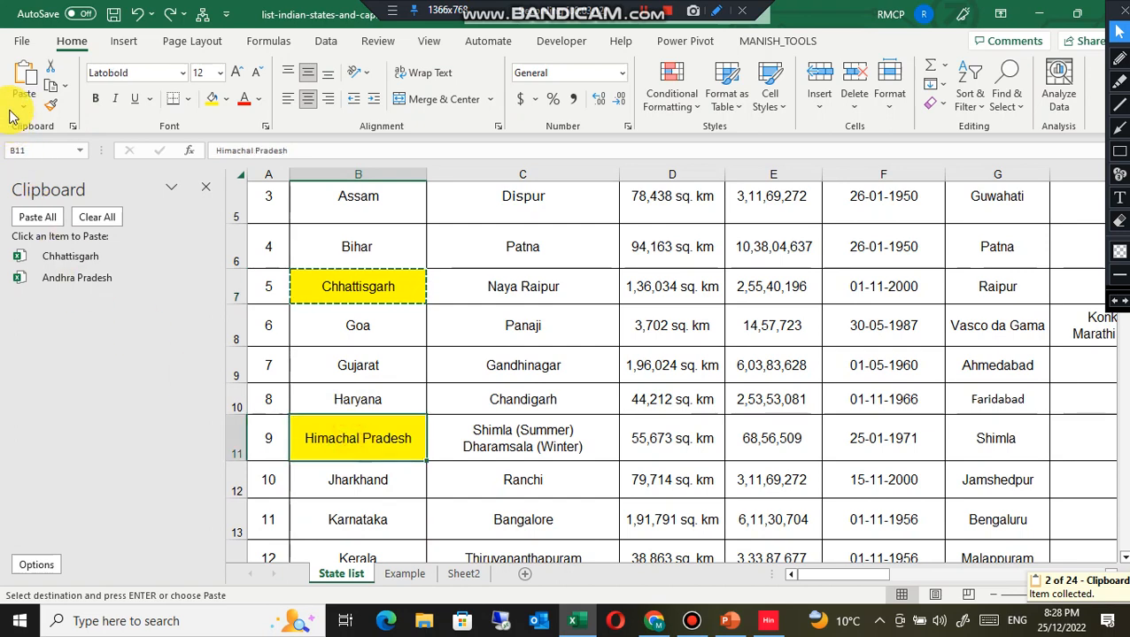
{"action": "left_click", "coordinate": [51, 89]}
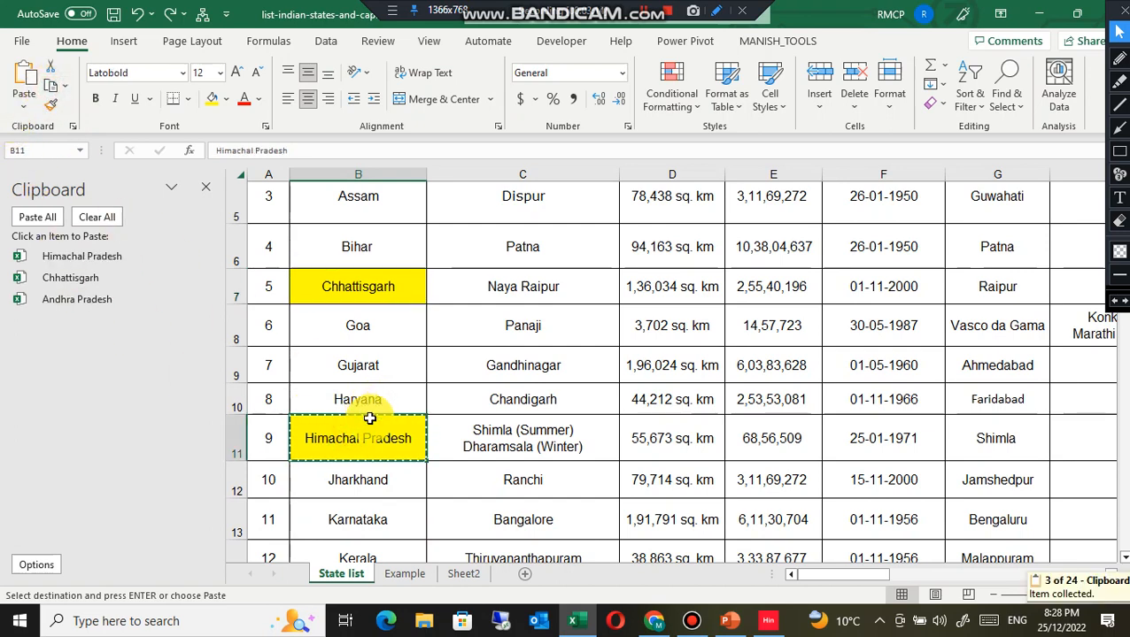
{"action": "scroll", "coordinate": [372, 416], "scroll_direction": "down", "scroll_amount": 2}
{"action": "left_click", "coordinate": [356, 491]}
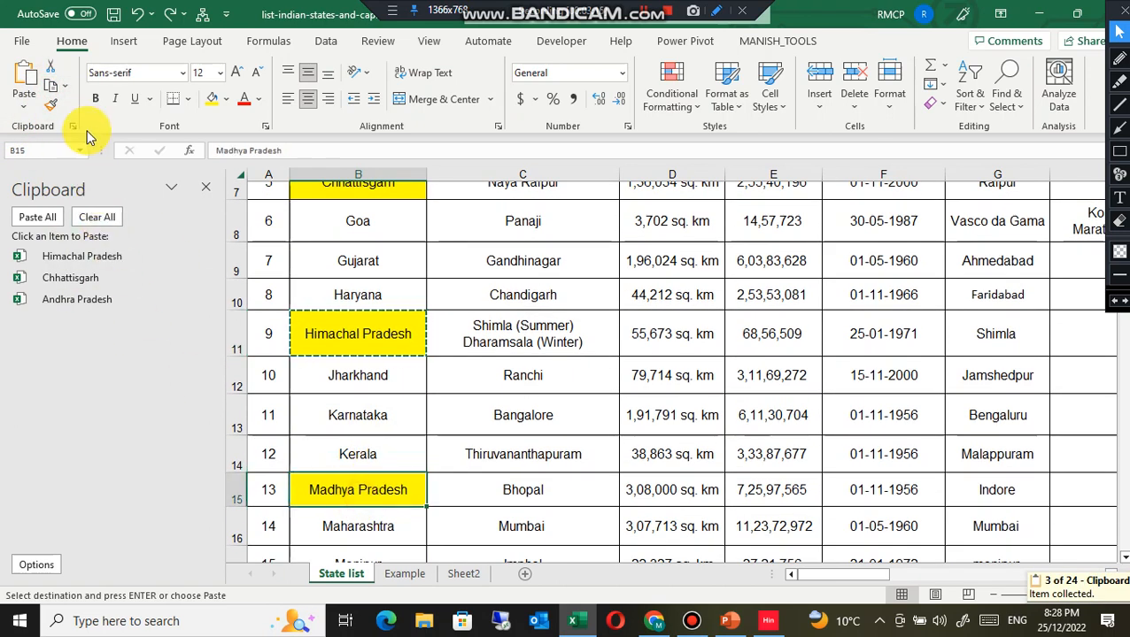
{"action": "left_click", "coordinate": [53, 90]}
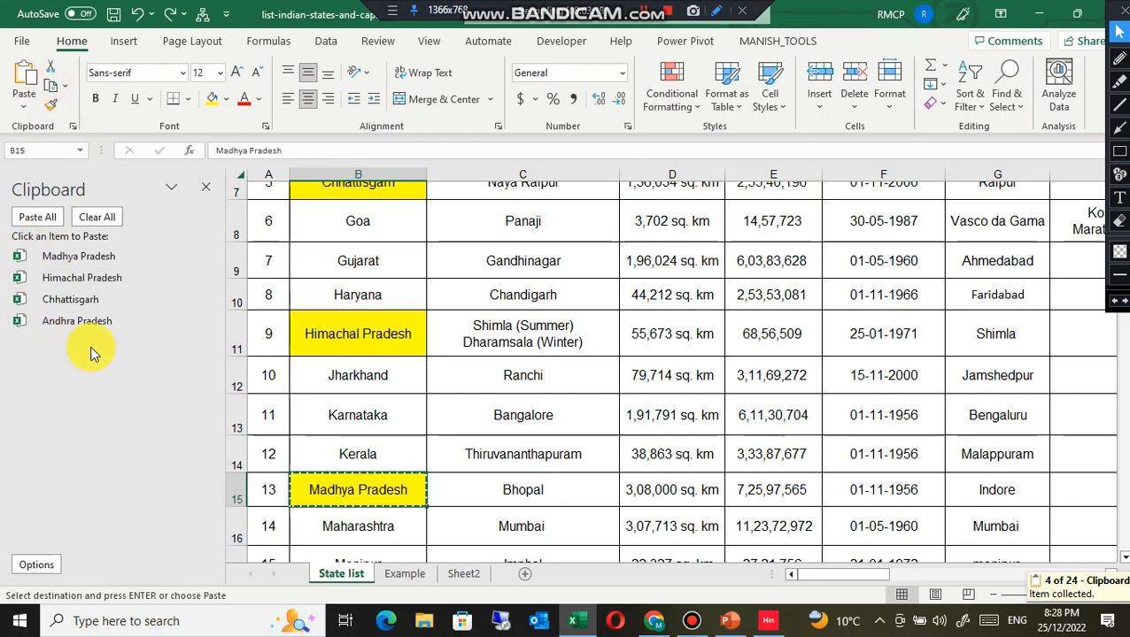
Step: Switch to the Example sheet and paste Andhra Pradesh from the Office Clipboard into cell B4
{"action": "left_click", "coordinate": [406, 573]}
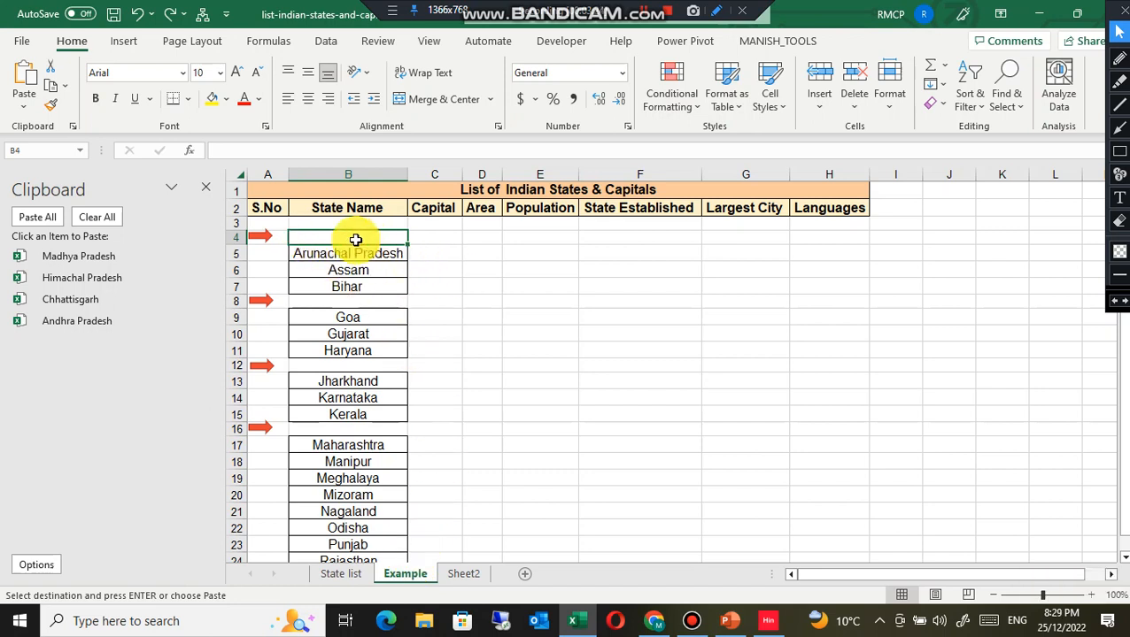
{"action": "left_click", "coordinate": [379, 288]}
{"action": "left_click", "coordinate": [642, 334]}
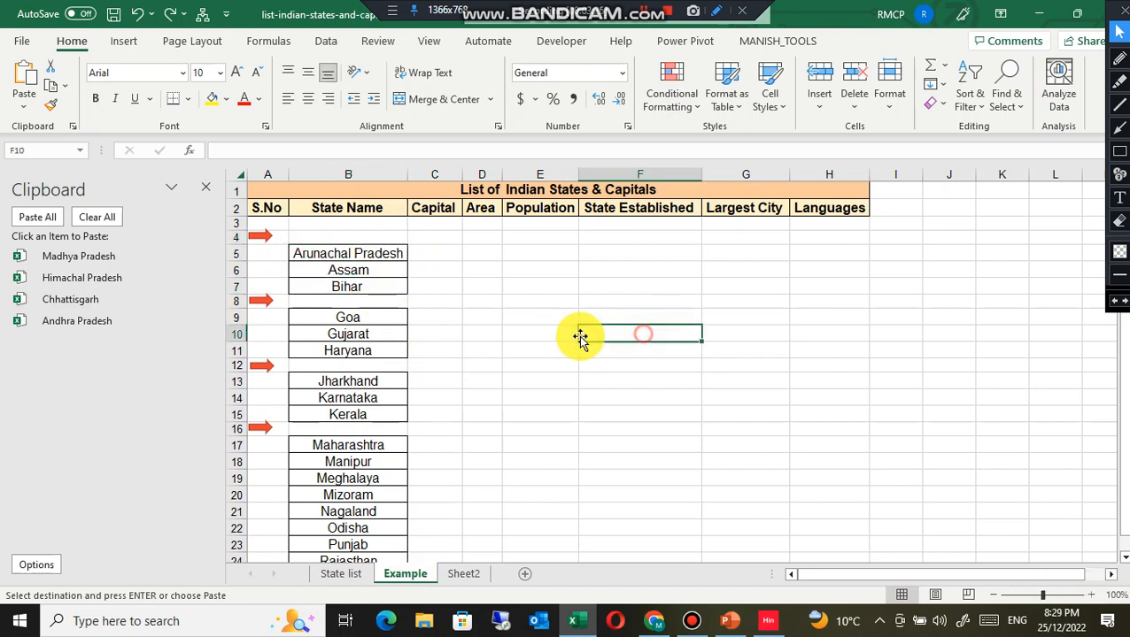
{"action": "left_click", "coordinate": [368, 238]}
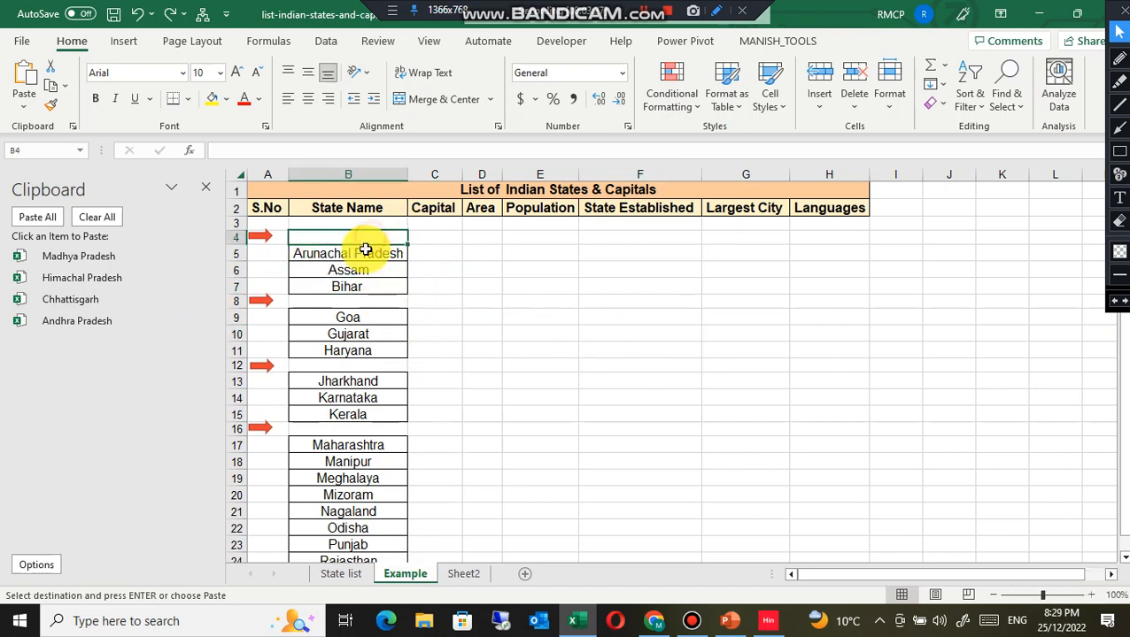
{"action": "left_click", "coordinate": [76, 322]}
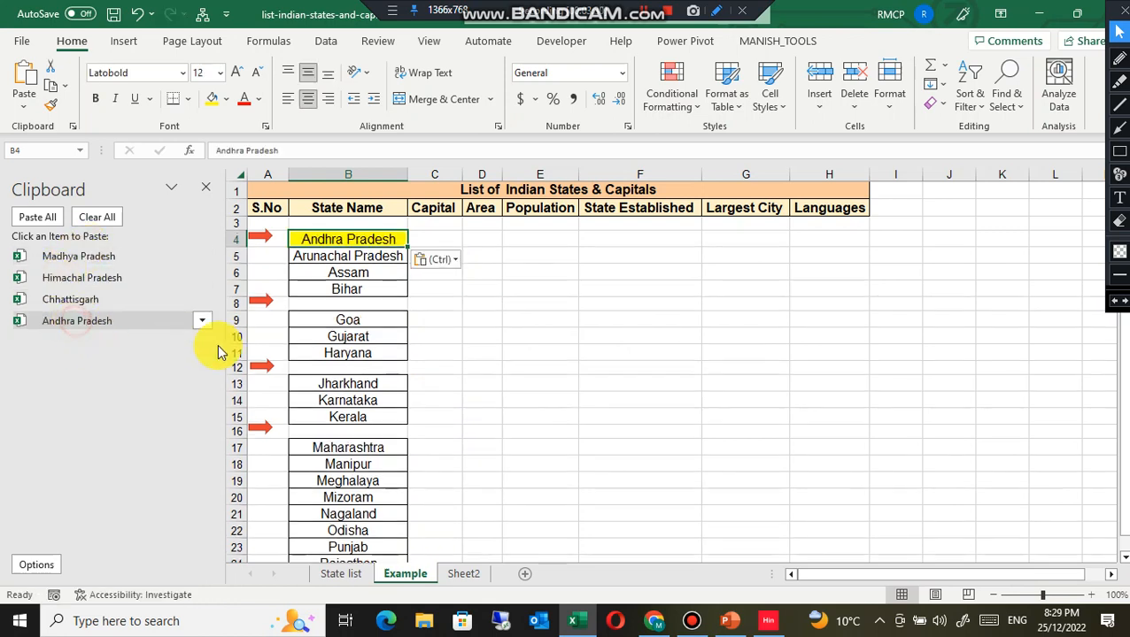
Step: Paste Chhattisgarh into B8, Himachal Pradesh into B12 and Madhya Pradesh into B16 from the Office Clipboard
{"action": "left_click", "coordinate": [352, 305]}
{"action": "left_click", "coordinate": [54, 304]}
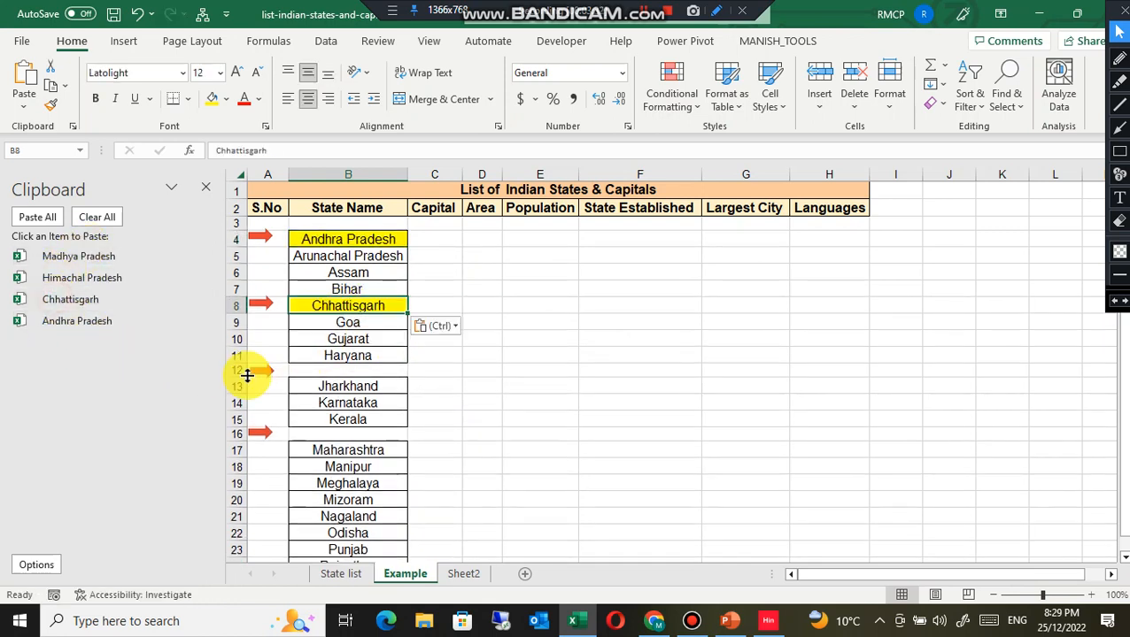
{"action": "left_click", "coordinate": [354, 370]}
{"action": "left_click", "coordinate": [60, 279]}
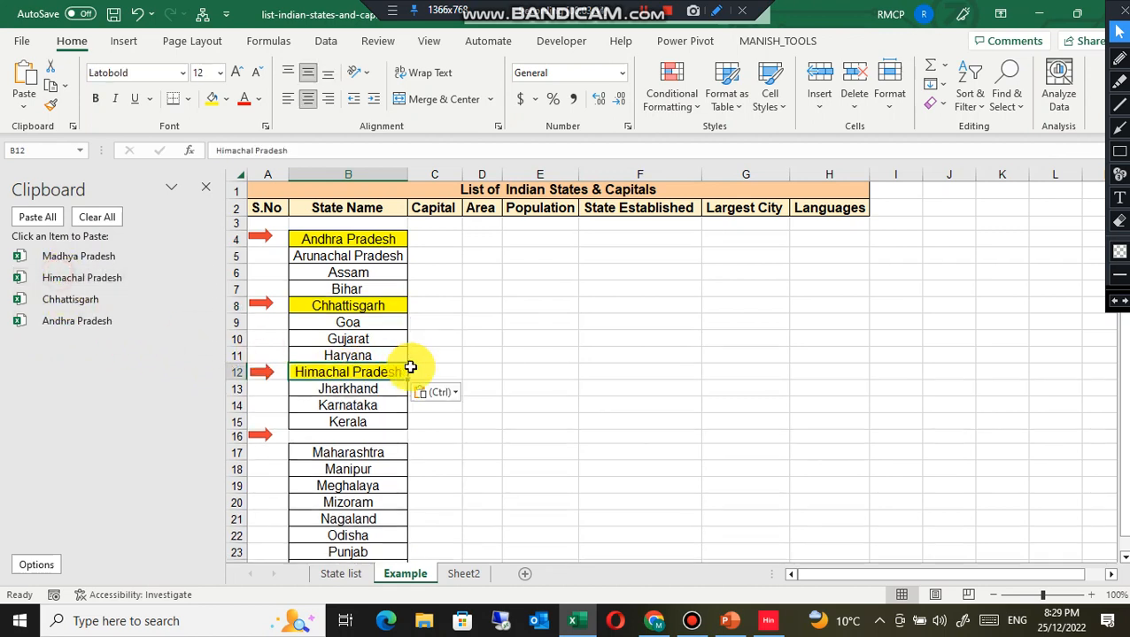
{"action": "left_click", "coordinate": [356, 434]}
{"action": "left_click", "coordinate": [106, 257]}
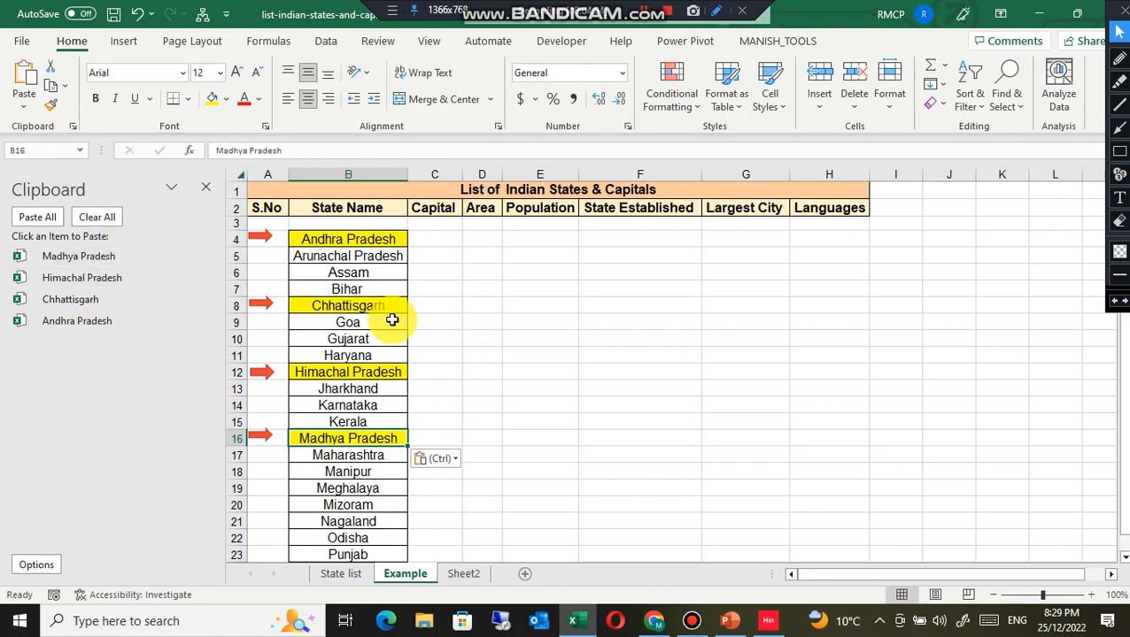
Step: Switch to PowerPoint and create a new blank presentation
{"action": "left_click", "coordinate": [727, 621]}
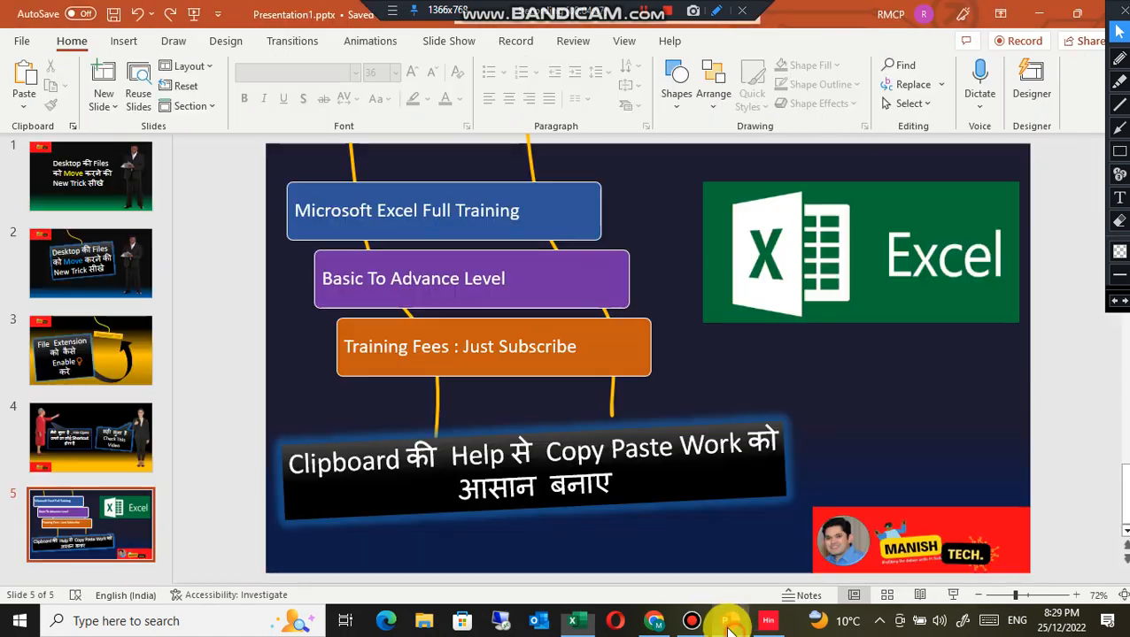
{"action": "left_click", "coordinate": [25, 44]}
{"action": "left_click", "coordinate": [66, 124]}
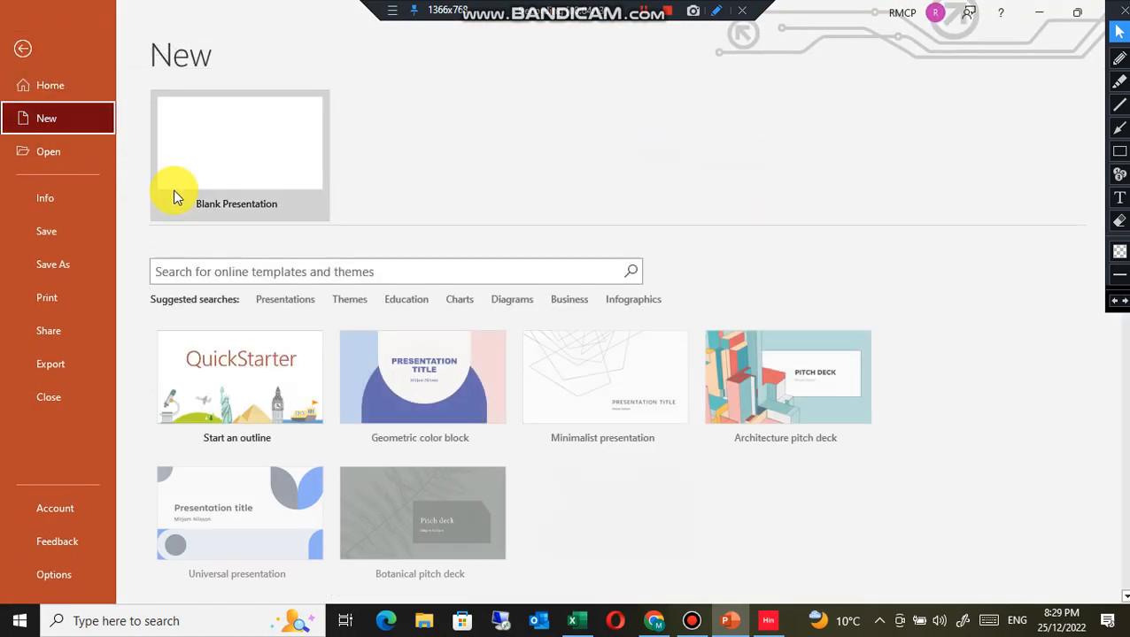
{"action": "left_click", "coordinate": [244, 180]}
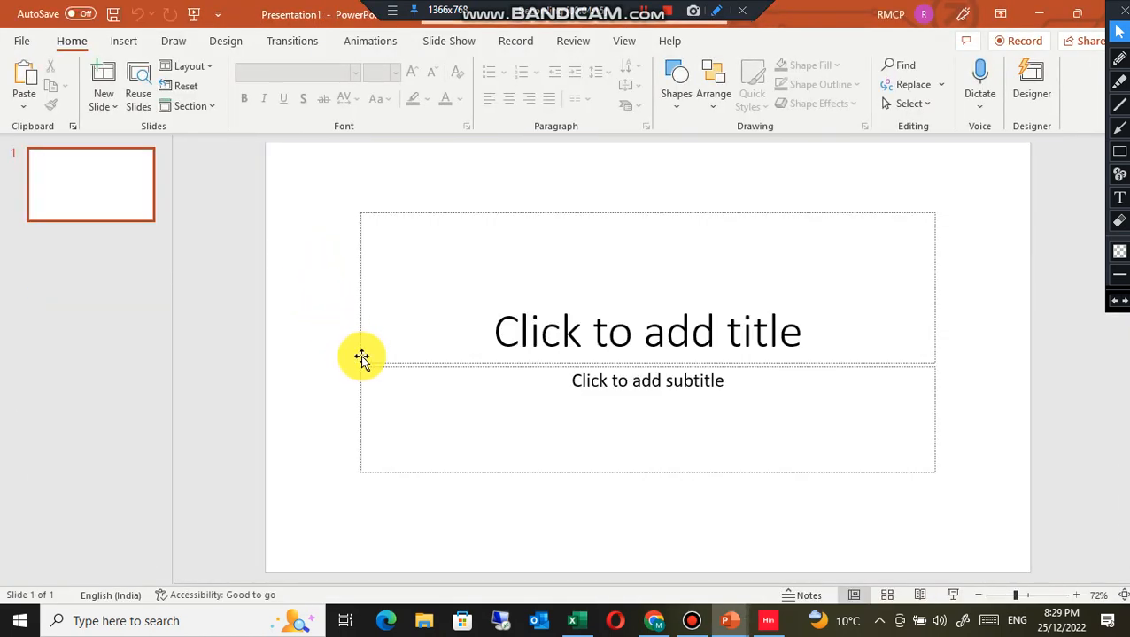
Step: Open the Clipboard pane and paste Andhra Pradesh into the slide title and Madhya Pradesh into the subtitle
{"action": "left_click", "coordinate": [474, 323]}
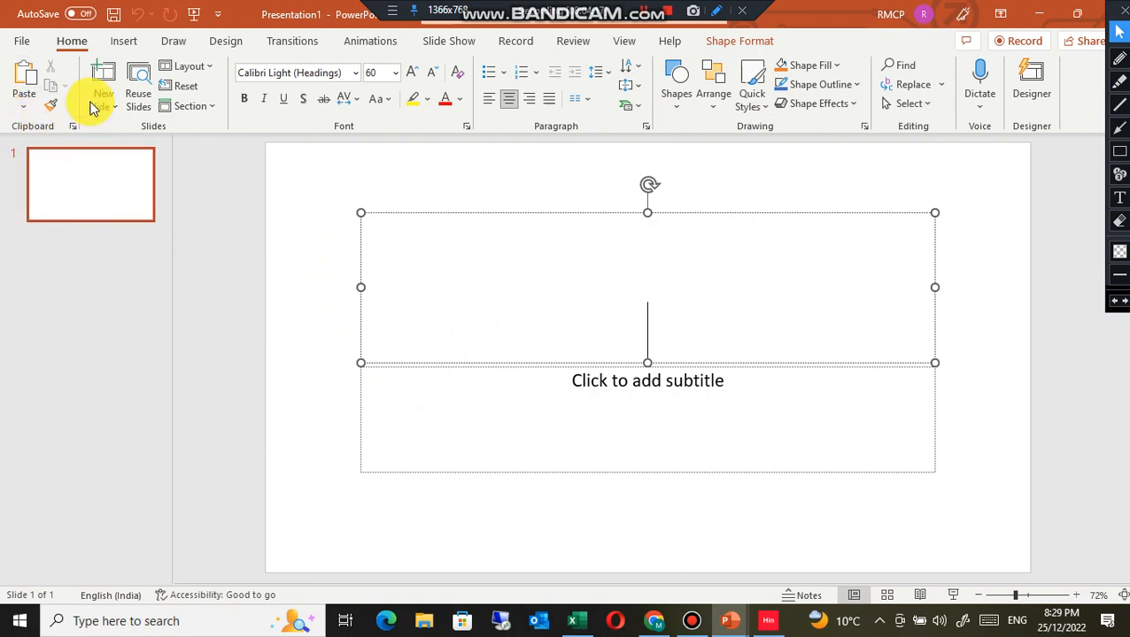
{"action": "left_click", "coordinate": [73, 127]}
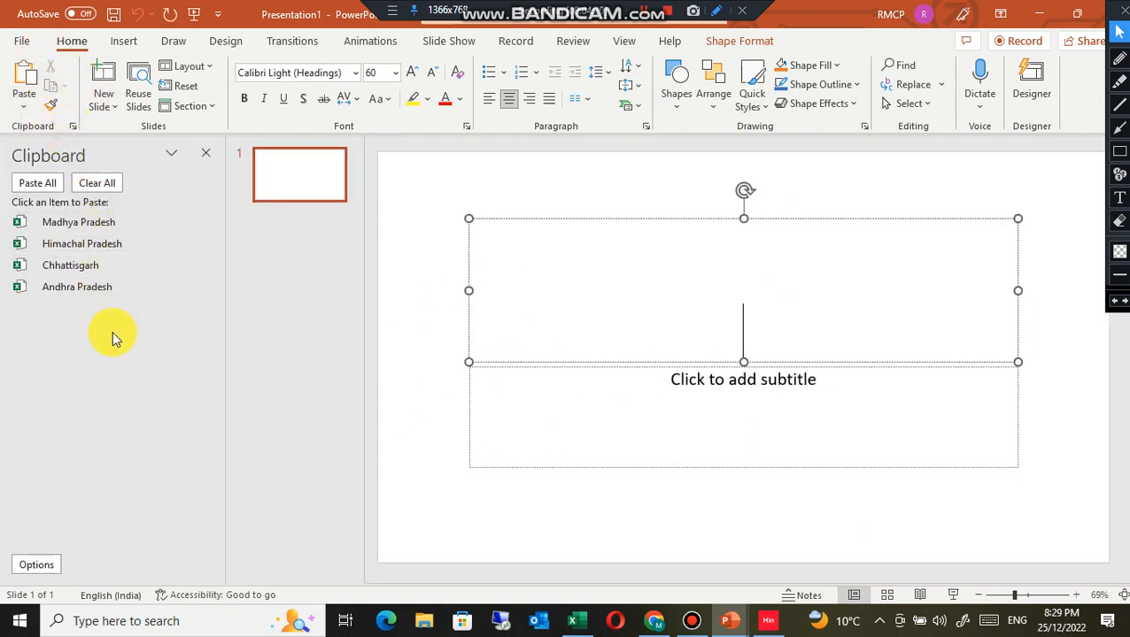
{"action": "left_click", "coordinate": [87, 292]}
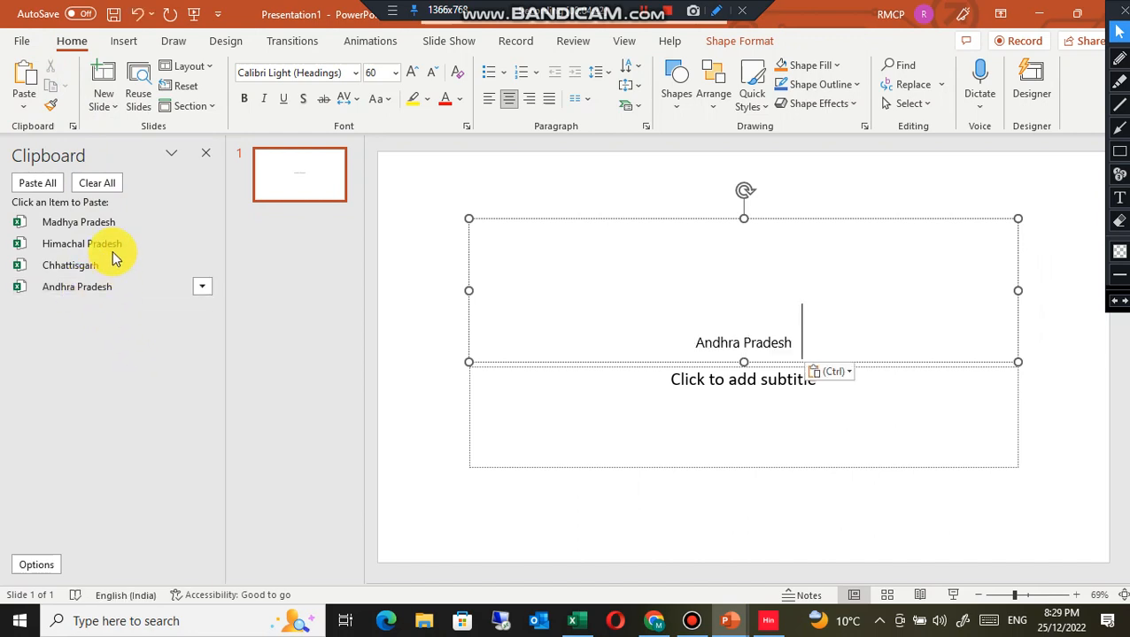
{"action": "left_click", "coordinate": [643, 390]}
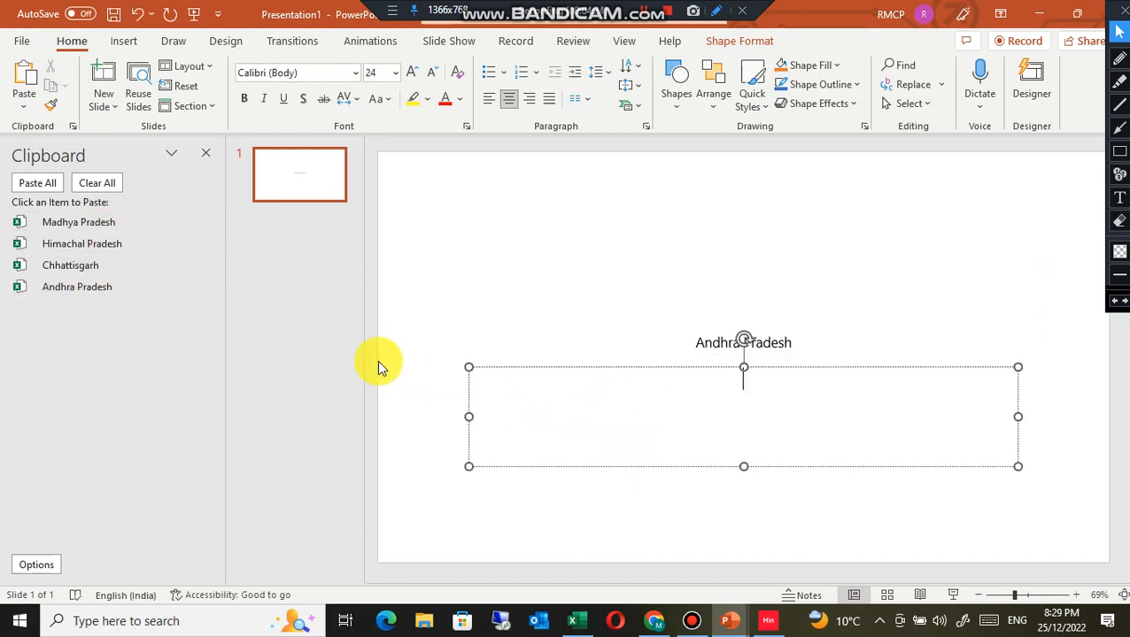
{"action": "left_click", "coordinate": [89, 222]}
{"action": "left_click", "coordinate": [562, 209]}
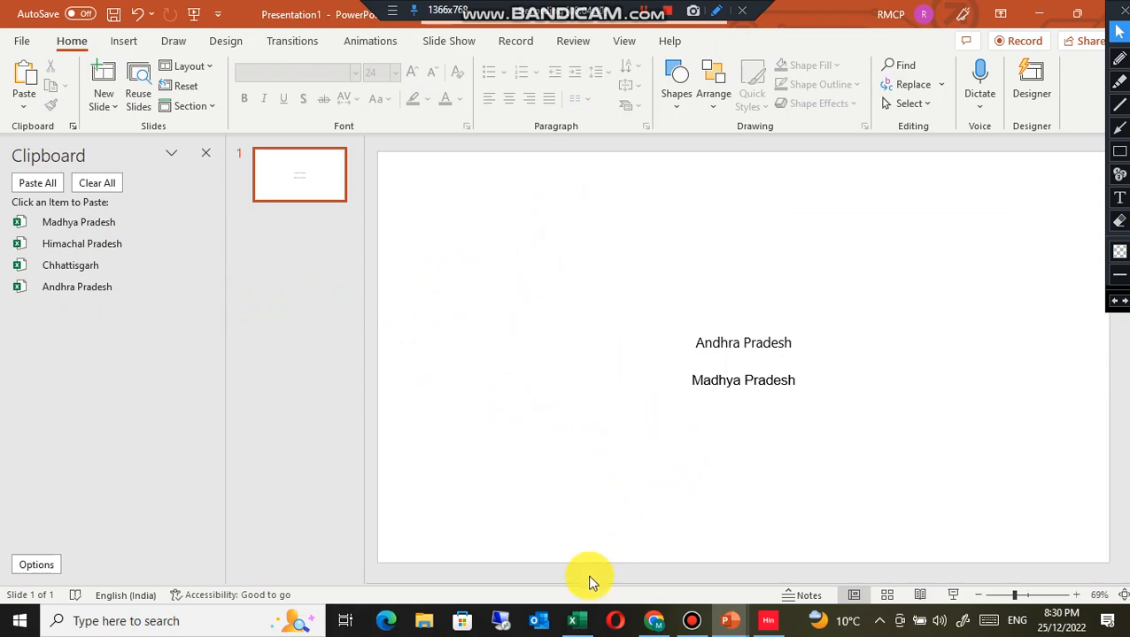
Step: Return to Excel and paste all collected clipboard items starting at cell F5 of the Example sheet
{"action": "left_click", "coordinate": [574, 621]}
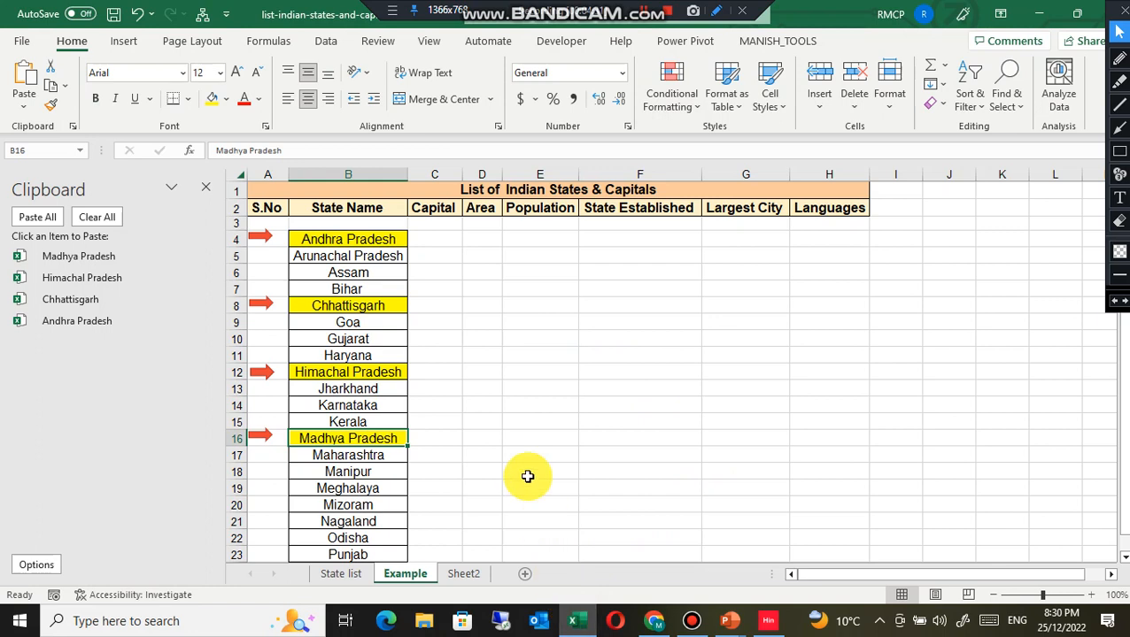
{"action": "left_click", "coordinate": [554, 253]}
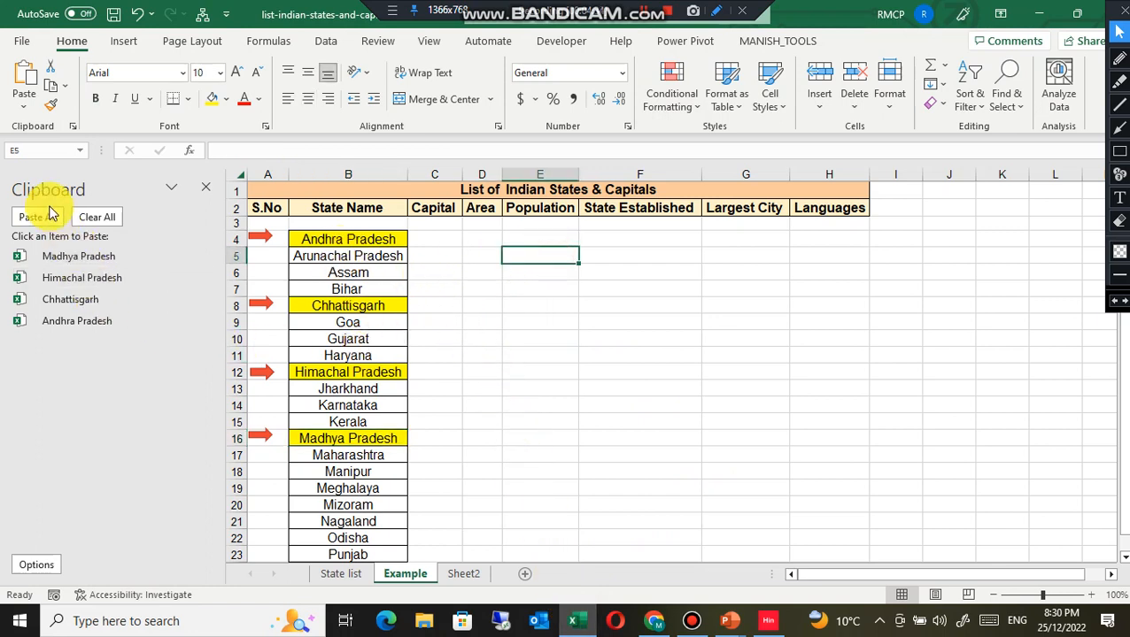
{"action": "left_click", "coordinate": [652, 258]}
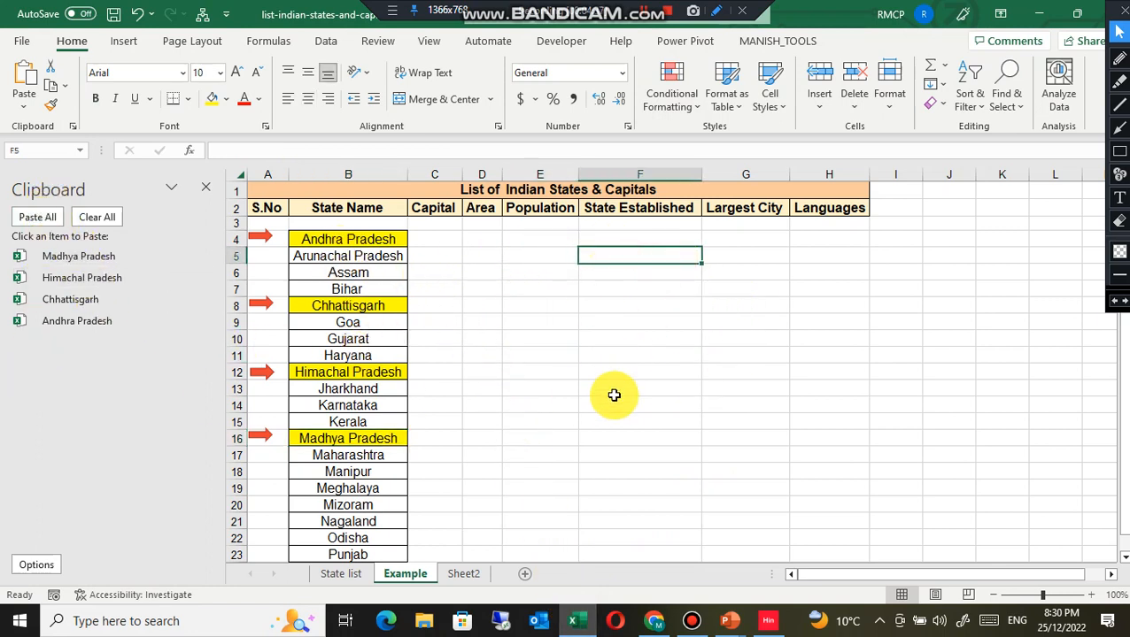
{"action": "left_click", "coordinate": [31, 222]}
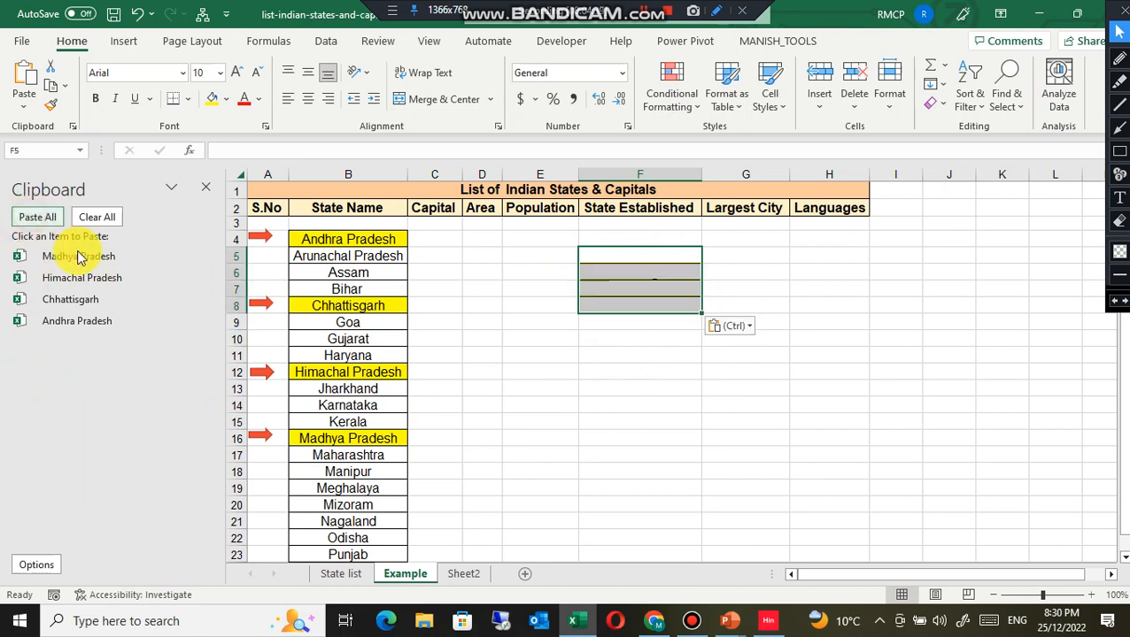
{"action": "left_click", "coordinate": [635, 353]}
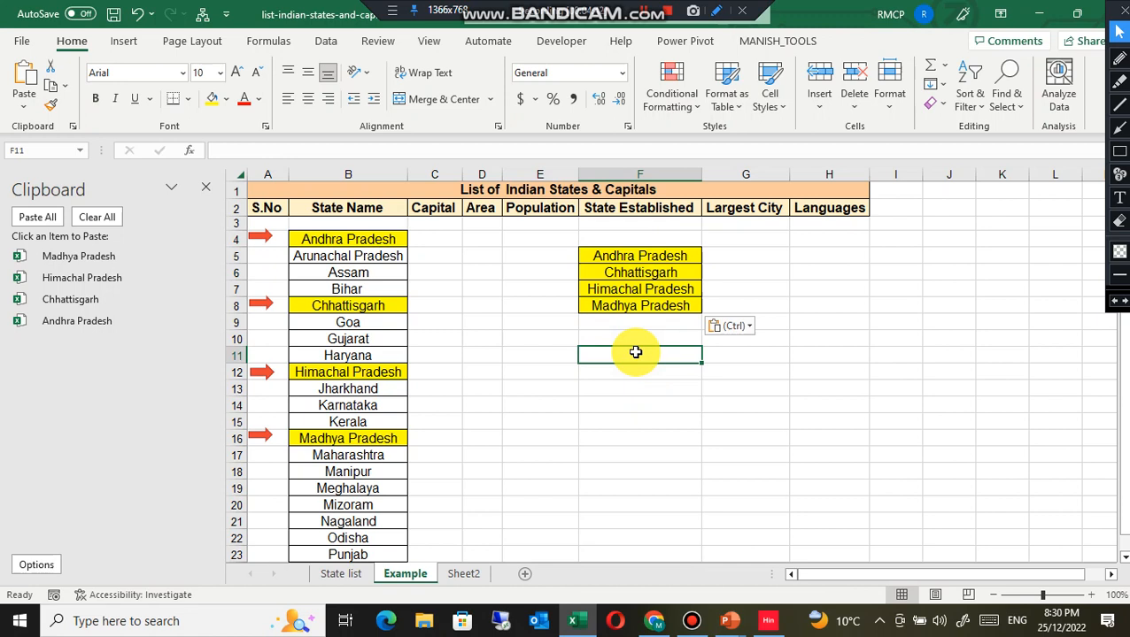